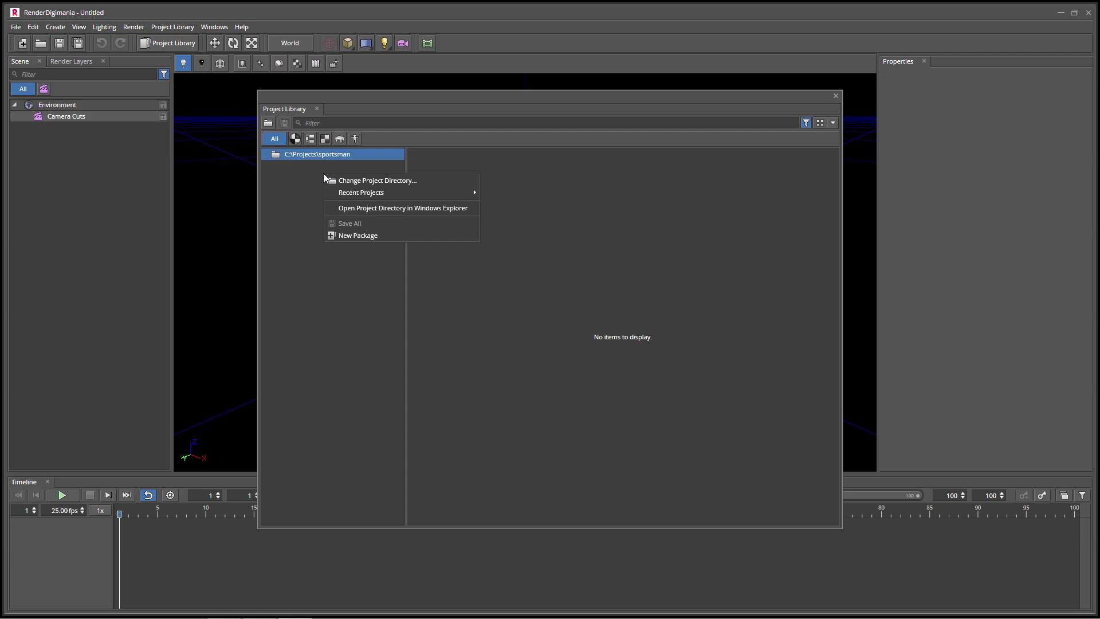
- Create a new package named Tutorial_1 in the sportsman project
left_click(349, 235)
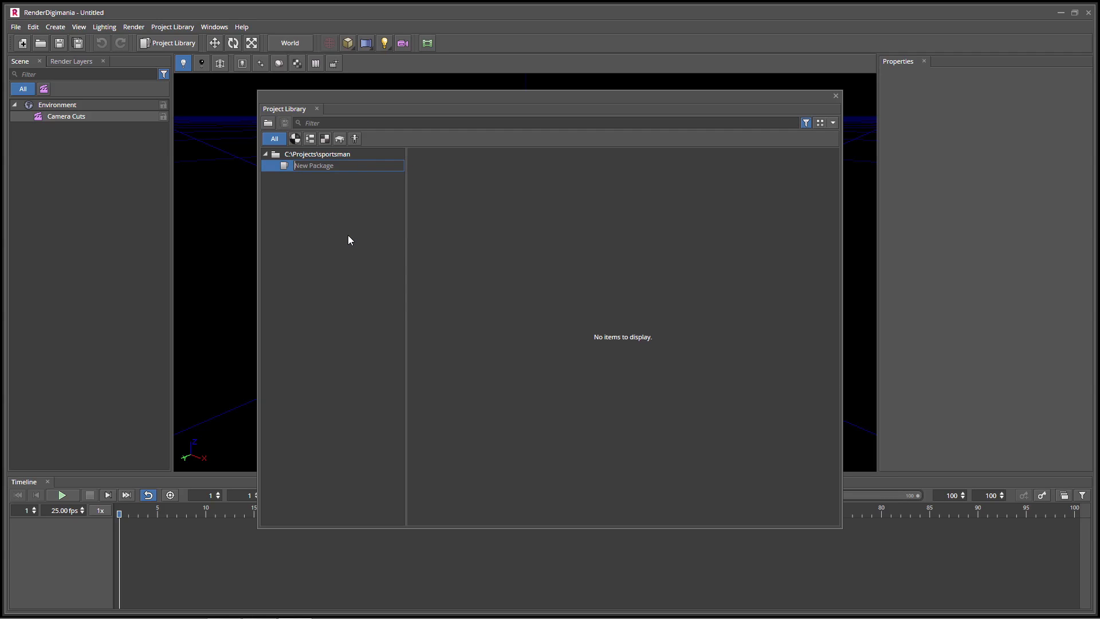
type("Tutorial_1")
key("Return")
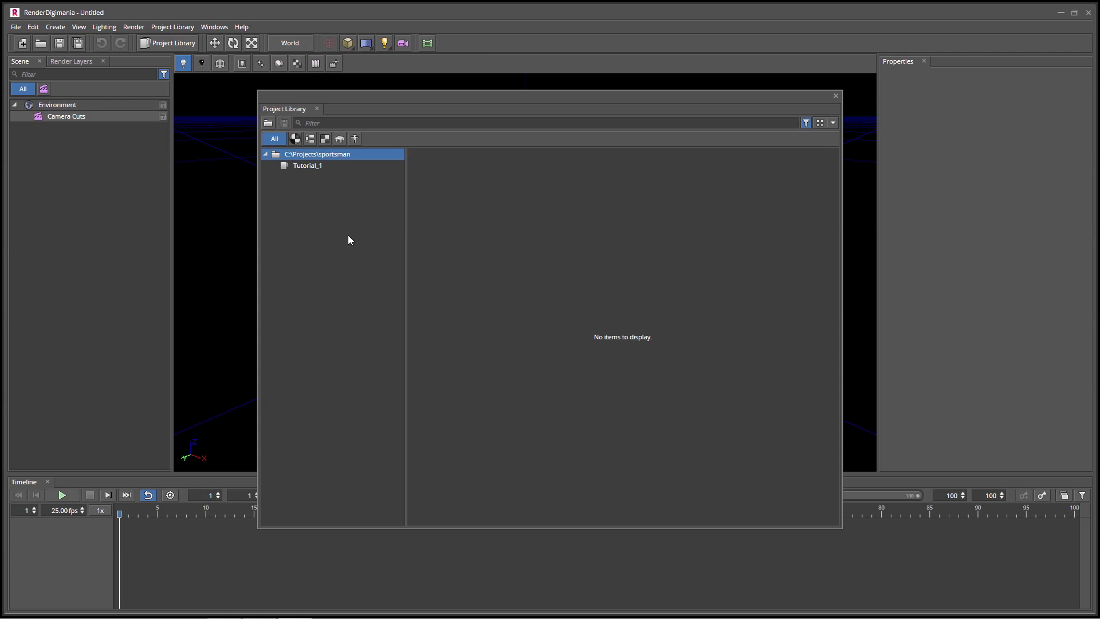
- Choose geo_sportsman.fbx for FBX import into the Tutorial_1 package
left_click(308, 167)
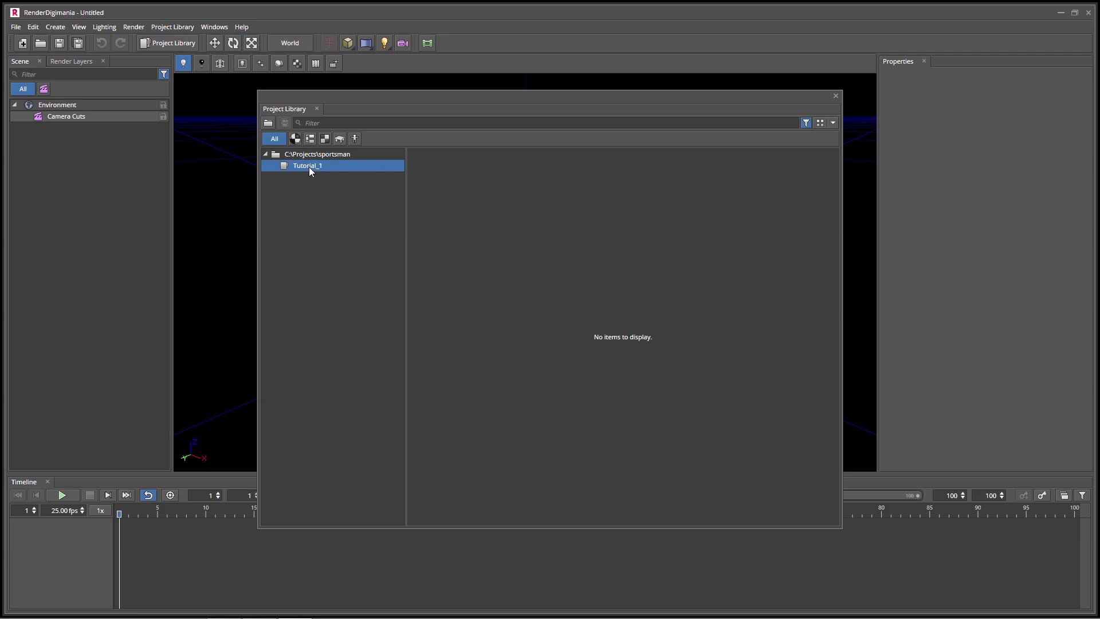
right_click(309, 169)
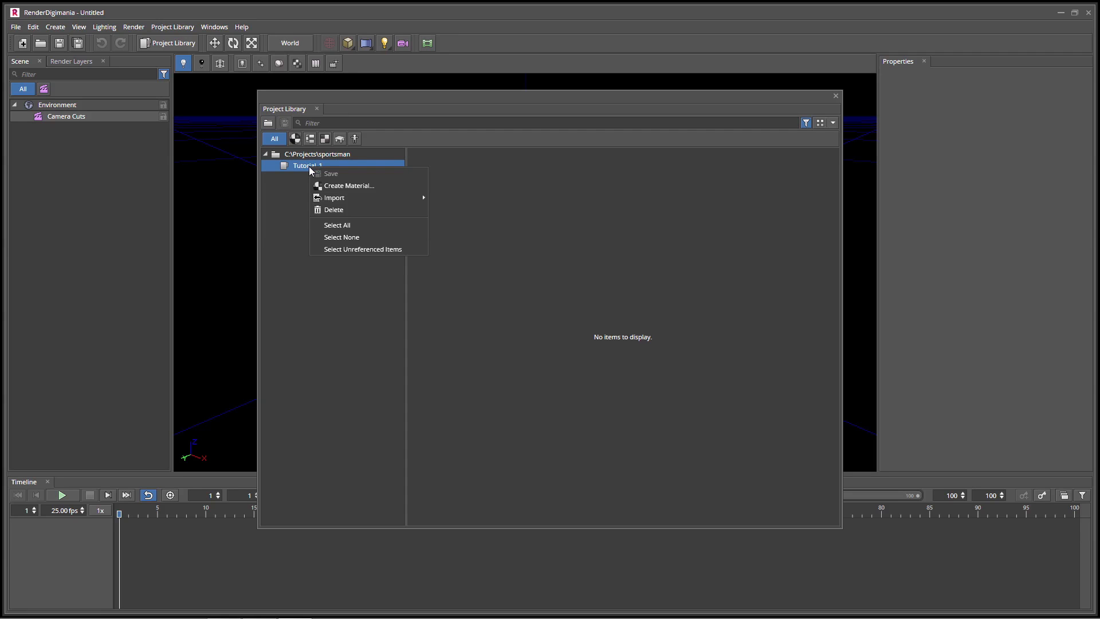
mouse_move(343, 198)
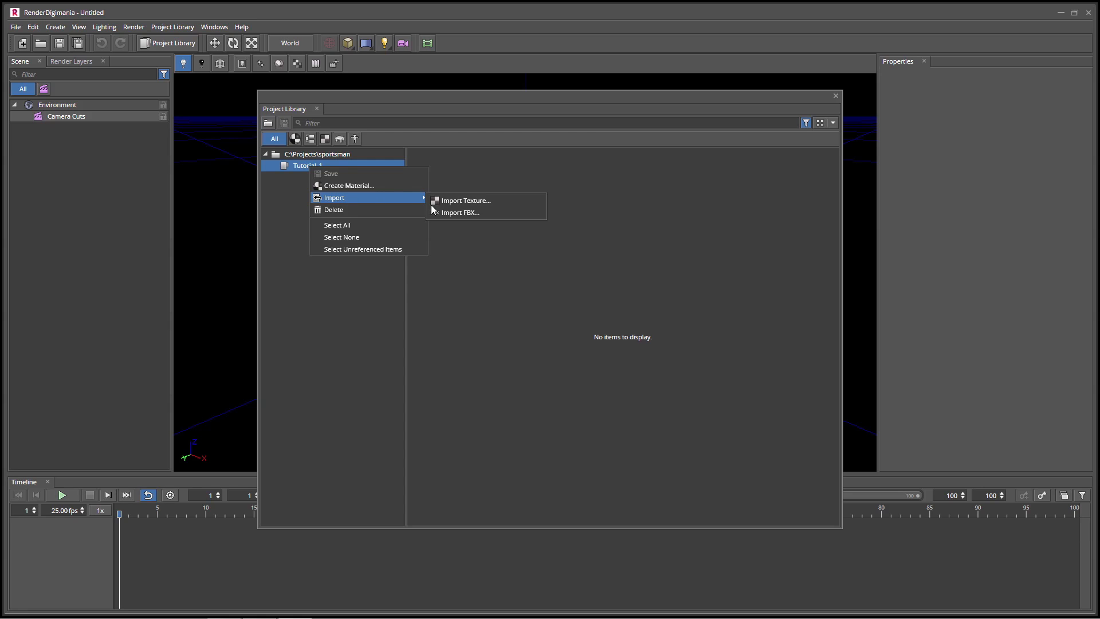
left_click(477, 214)
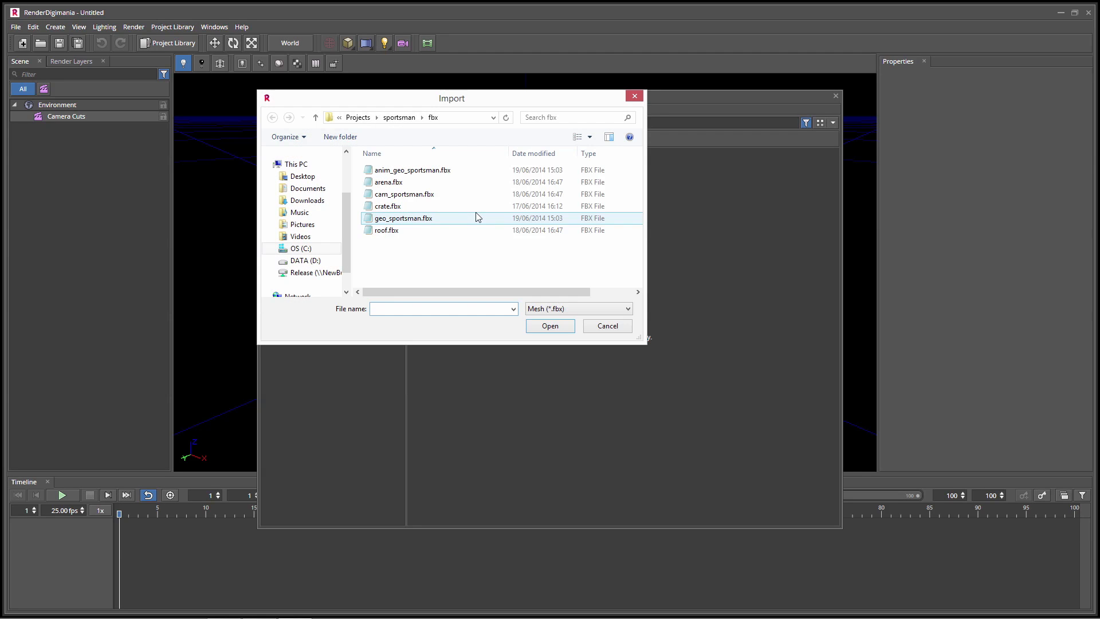
left_click(404, 218)
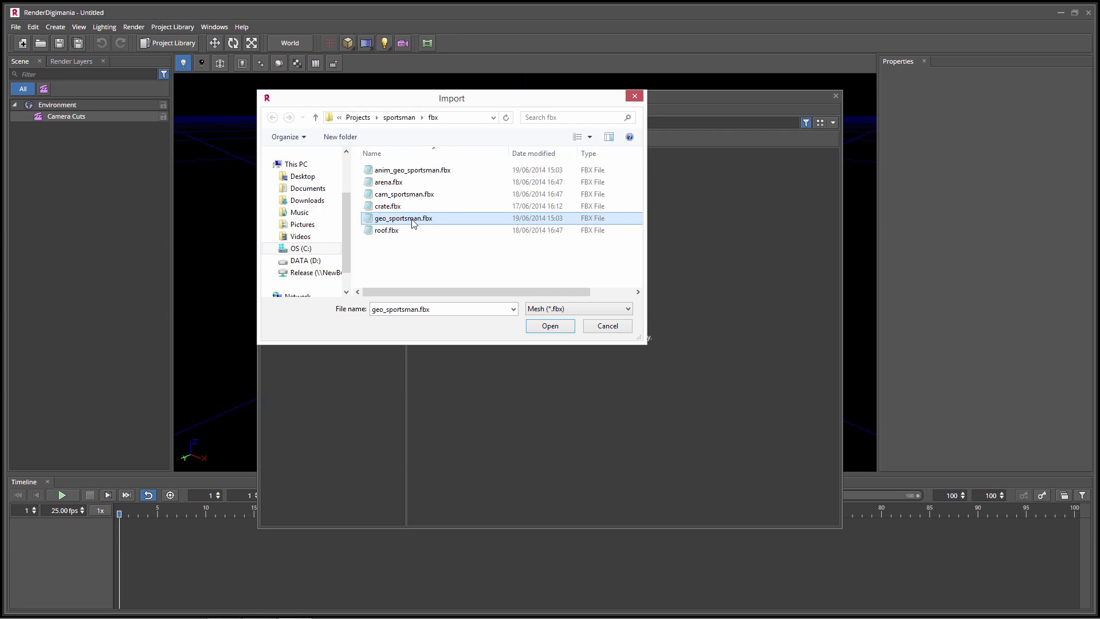
left_click(565, 326)
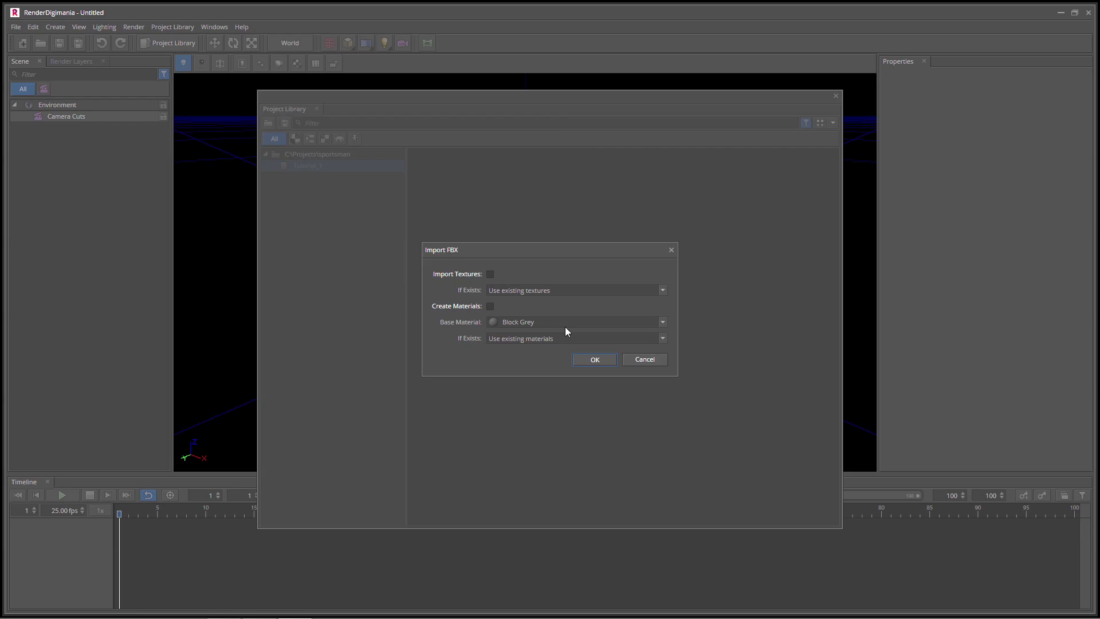
- Import the FBX with textures and created materials, using Phong as the base material
left_click(490, 274)
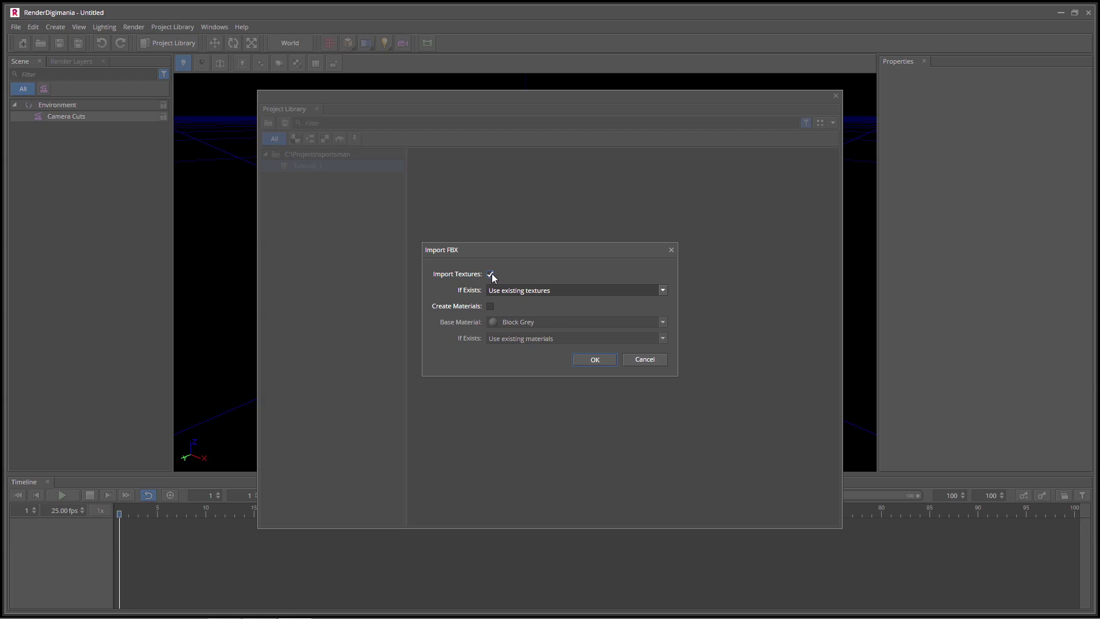
left_click(490, 306)
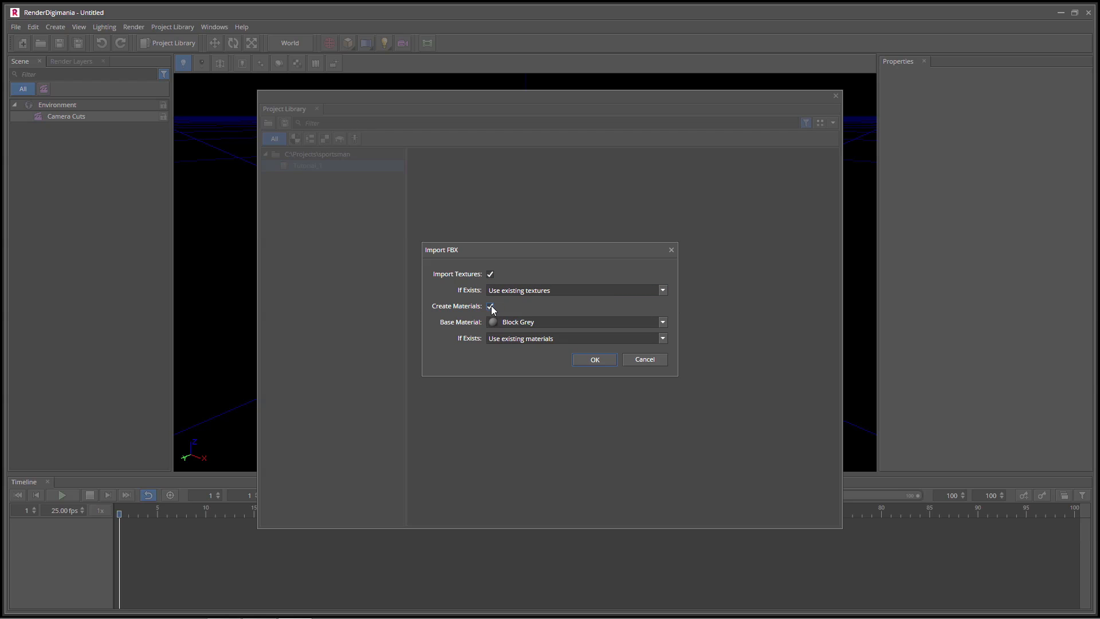
left_click(664, 322)
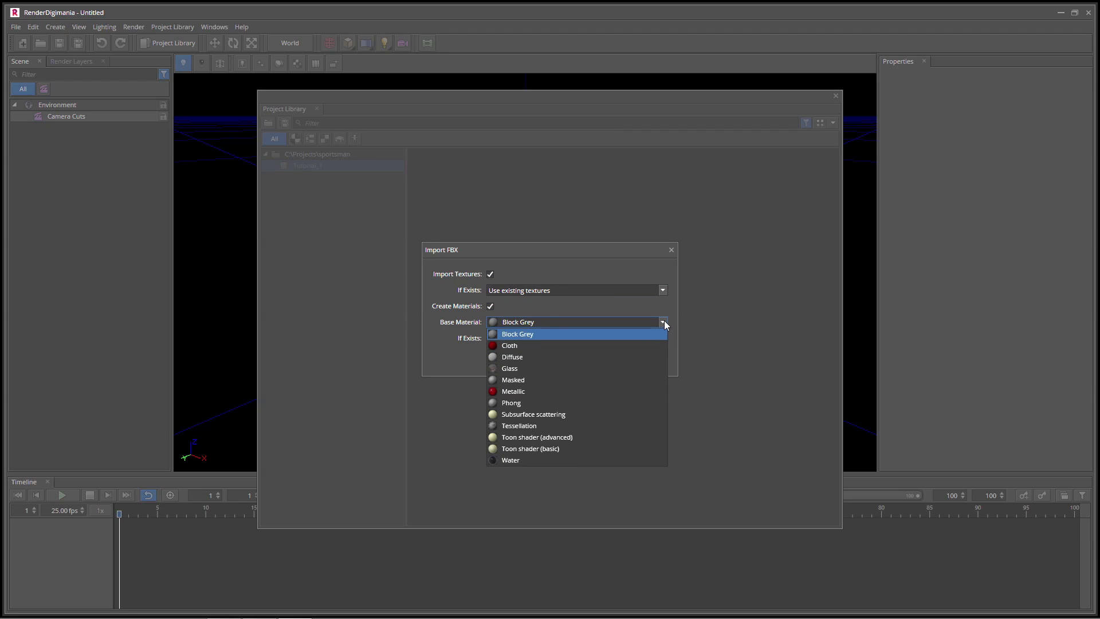
left_click(519, 404)
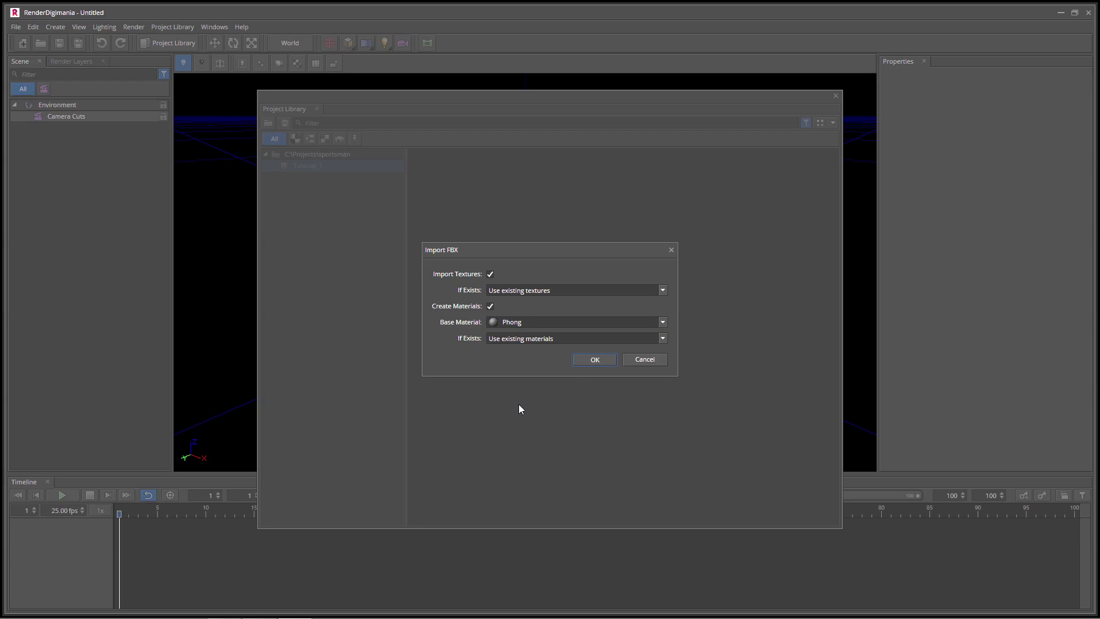
left_click(595, 359)
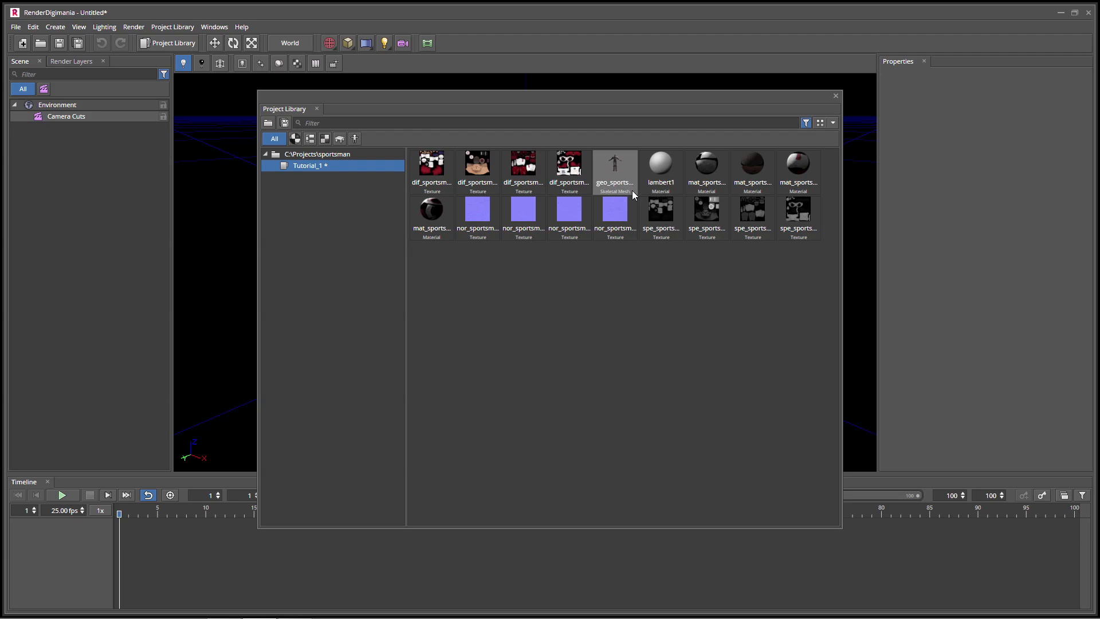
- Add the geo_sportsman skeletal mesh to the scene and close the project library
right_click(620, 168)
left_click(640, 186)
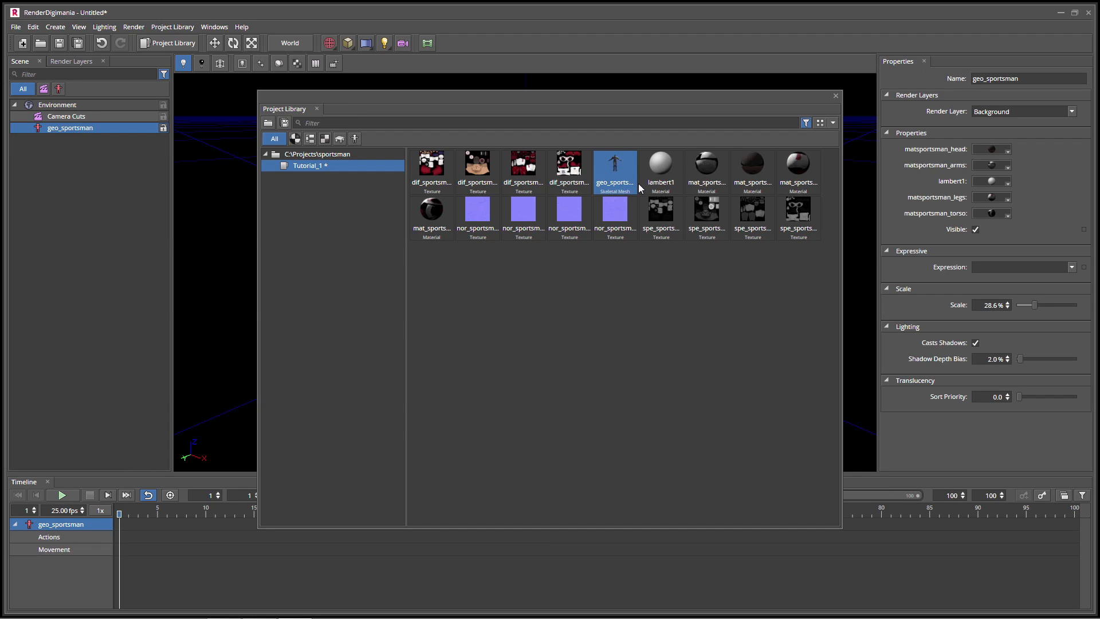
left_click(835, 96)
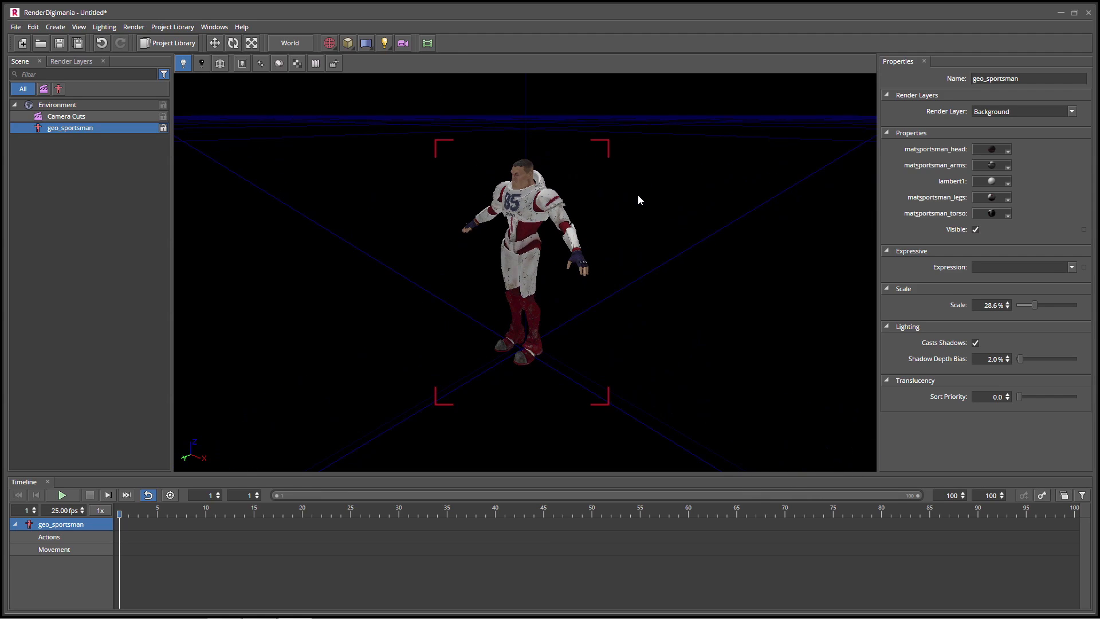
- Import the animation anim_geo_sportsman.fbx onto the sportsman character and extend the visible timeline range to frame 149
middle_click_drag(352, 220, 381, 219)
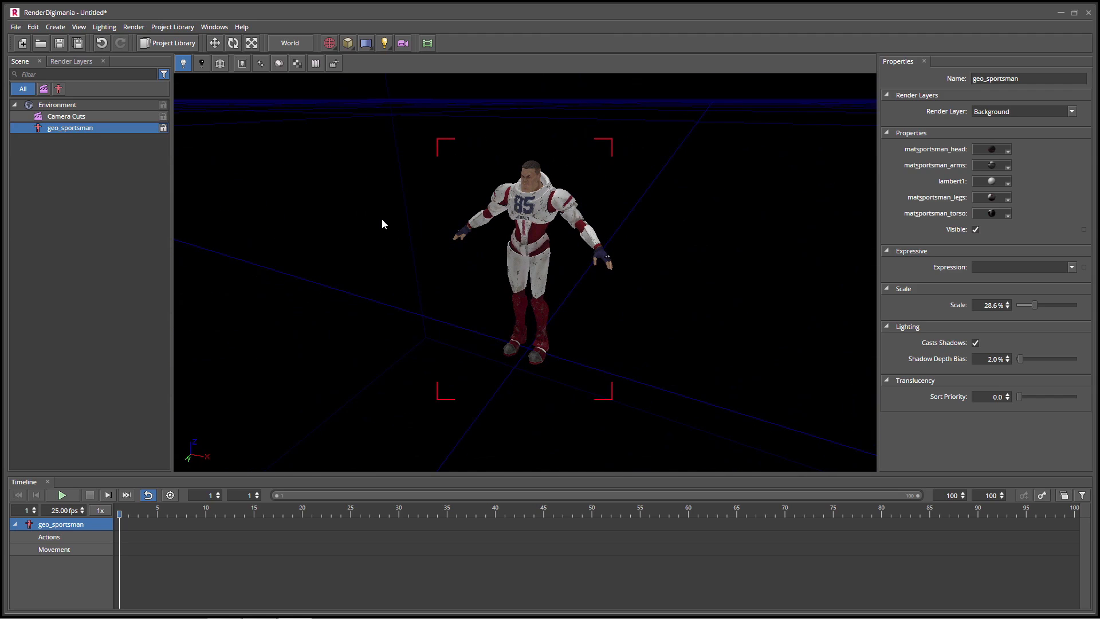
right_click(525, 208)
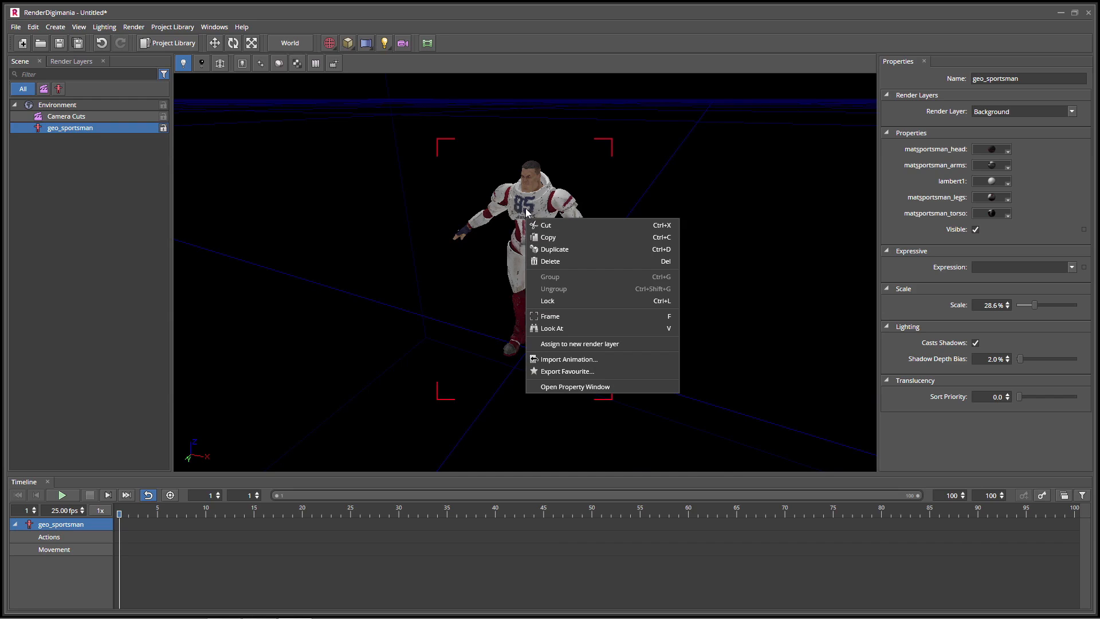
left_click(570, 359)
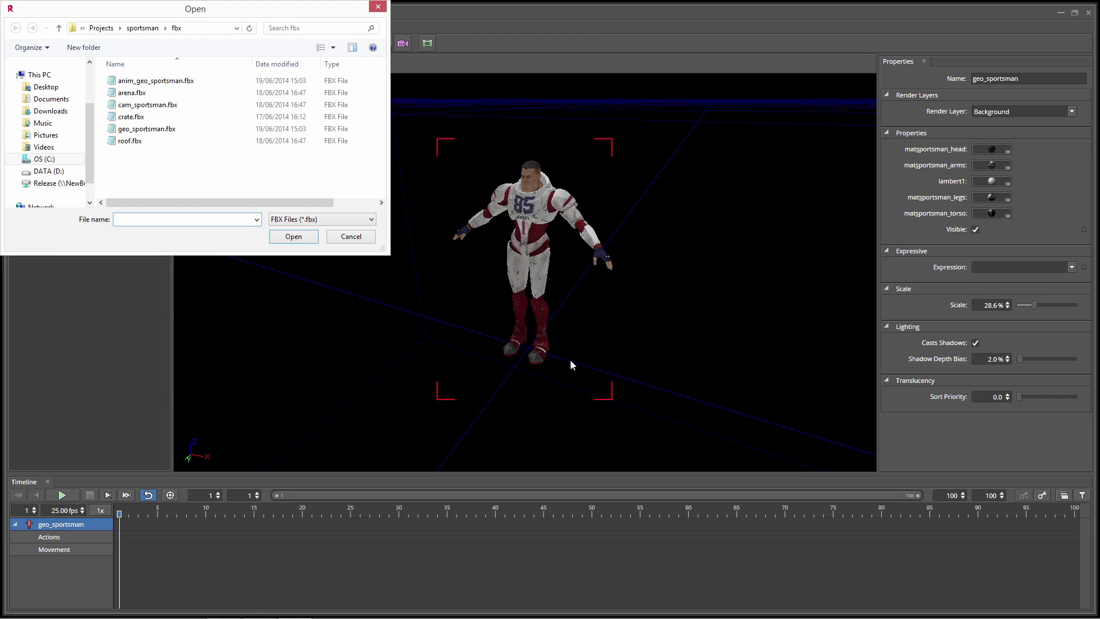
left_click(189, 83)
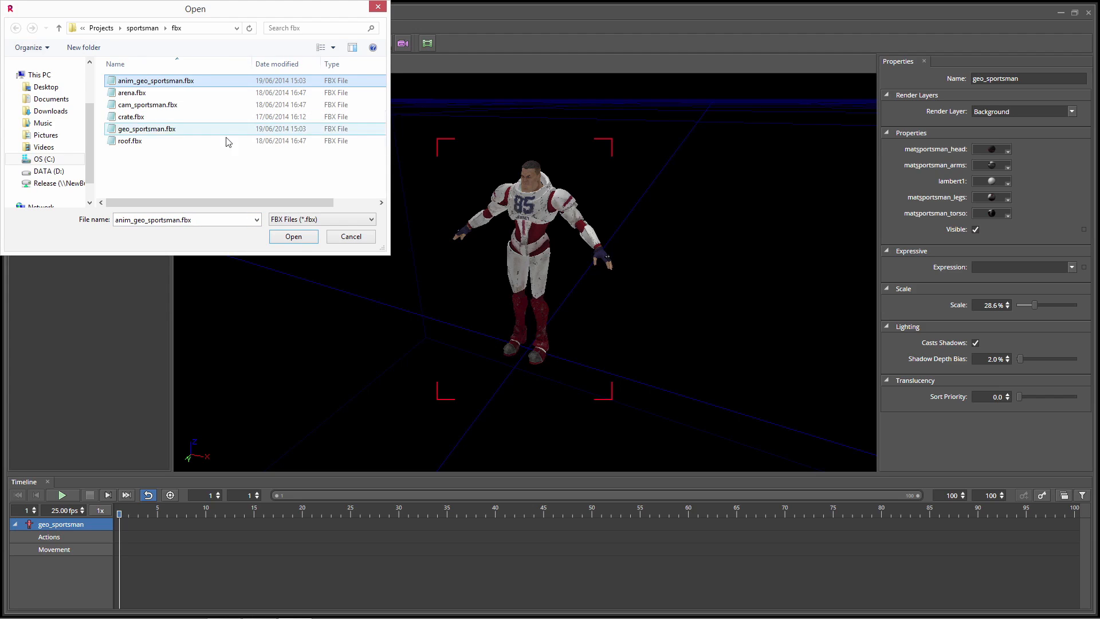
left_click(302, 239)
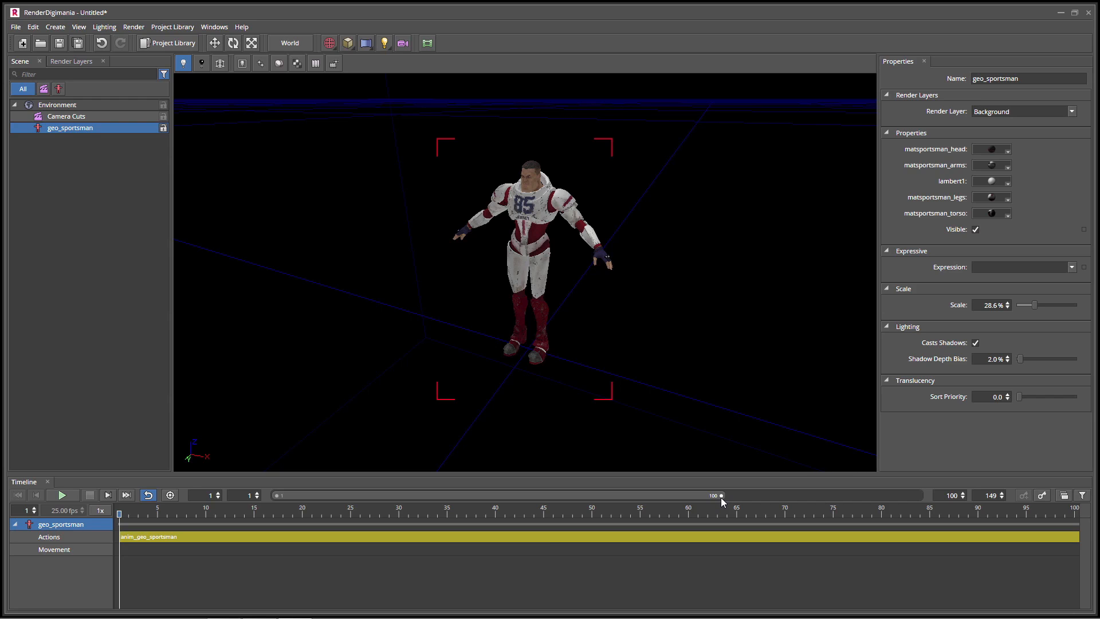
left_click_drag(721, 496, 924, 496)
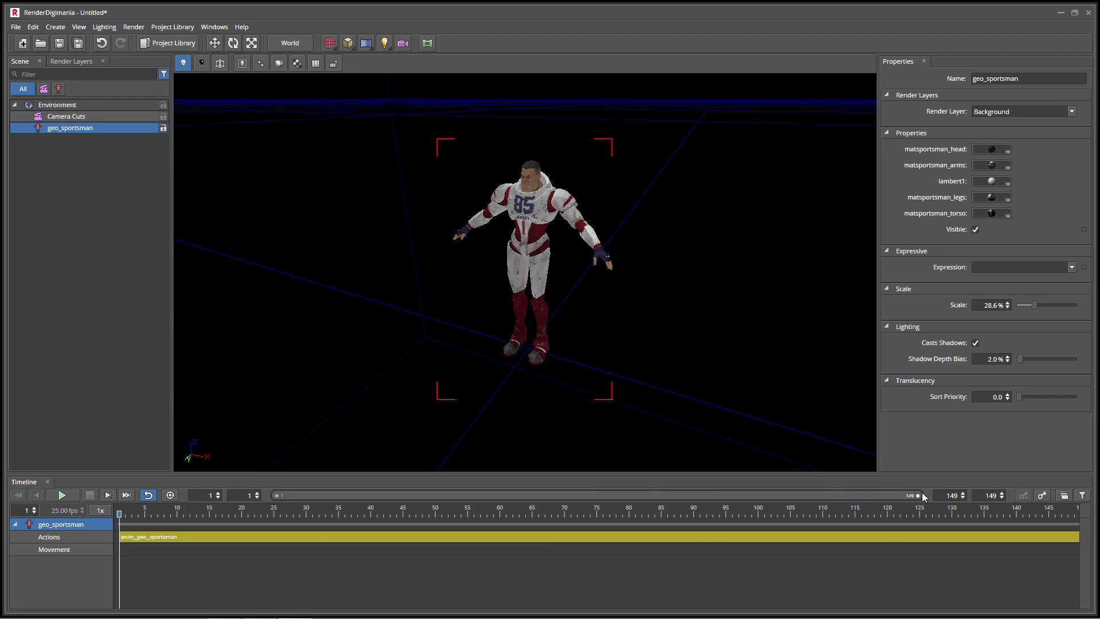
- Play the sportsman's animation, stop it and return to the first frame, leaving the character deselected
left_click(63, 494)
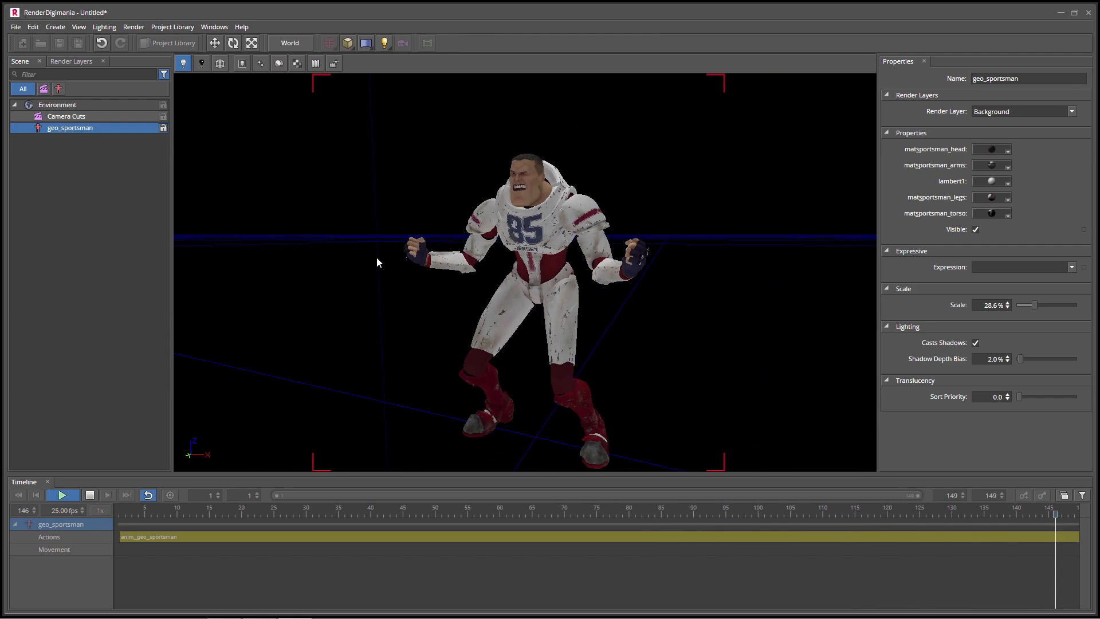
left_click(91, 496)
left_click(17, 495)
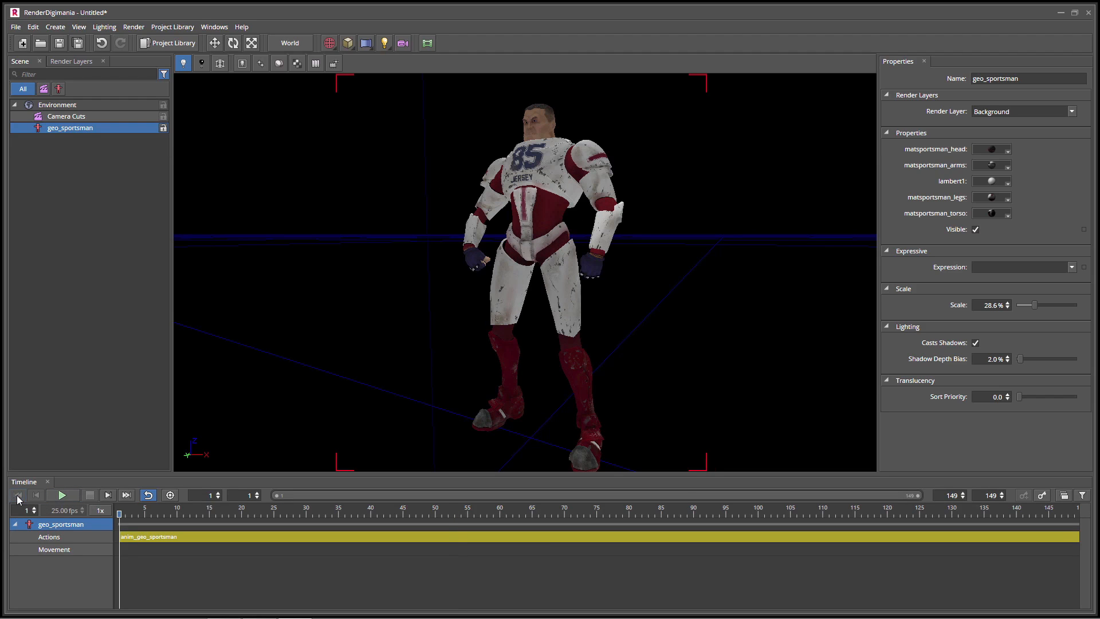
left_click(256, 315)
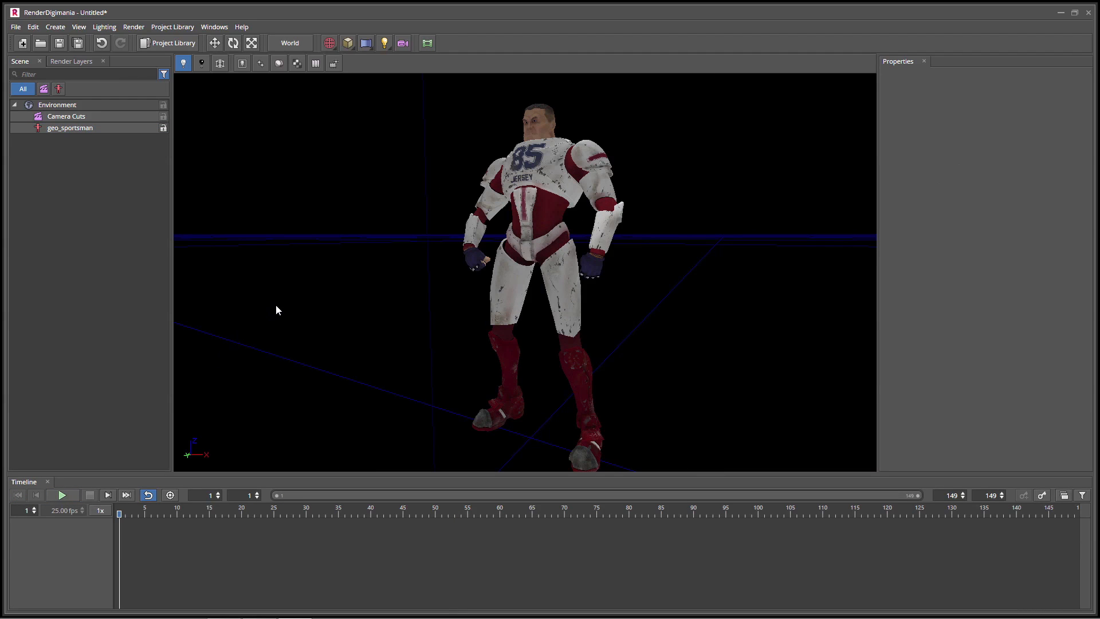
right_click_drag(295, 298, 295, 288)
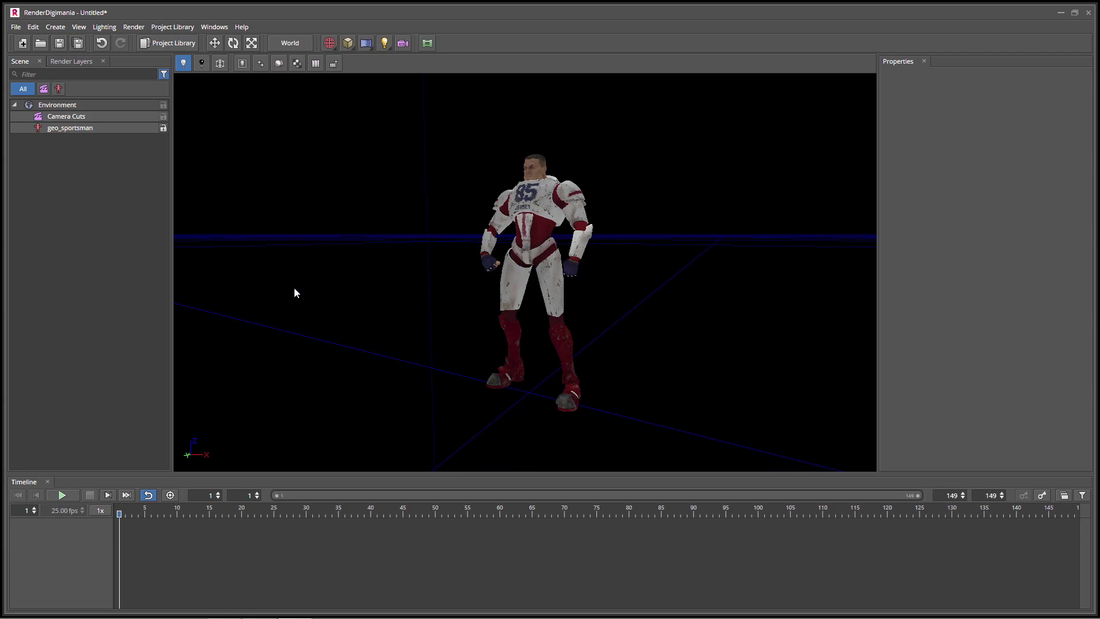
- Choose arena.fbx, crate.fbx and roof.fbx together for FBX import into the Tutorial_1 package
left_click(168, 46)
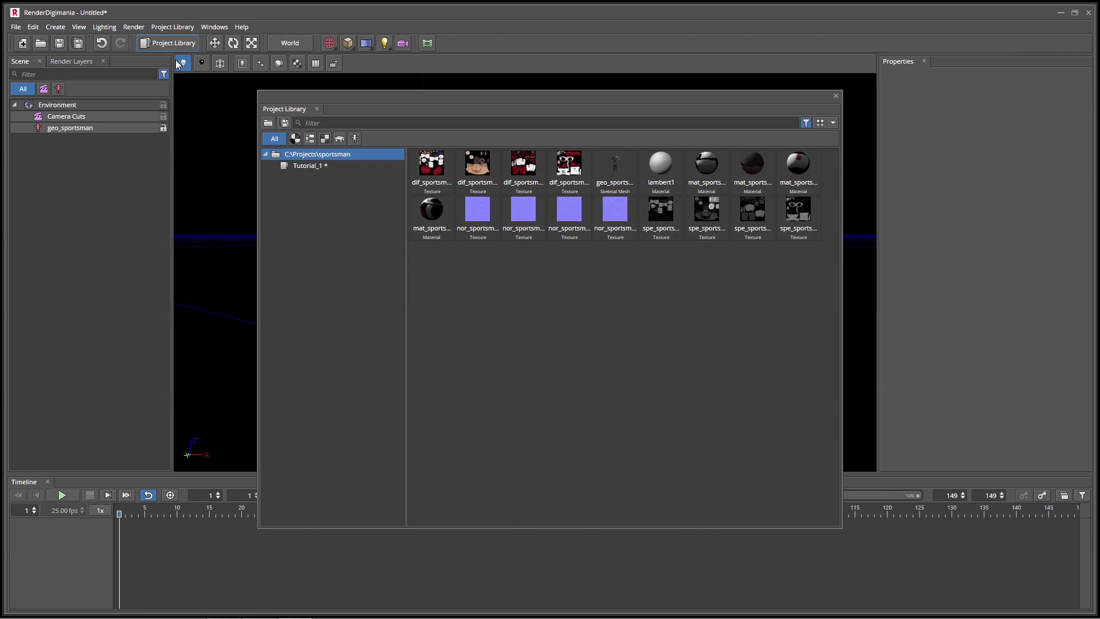
left_click(300, 167)
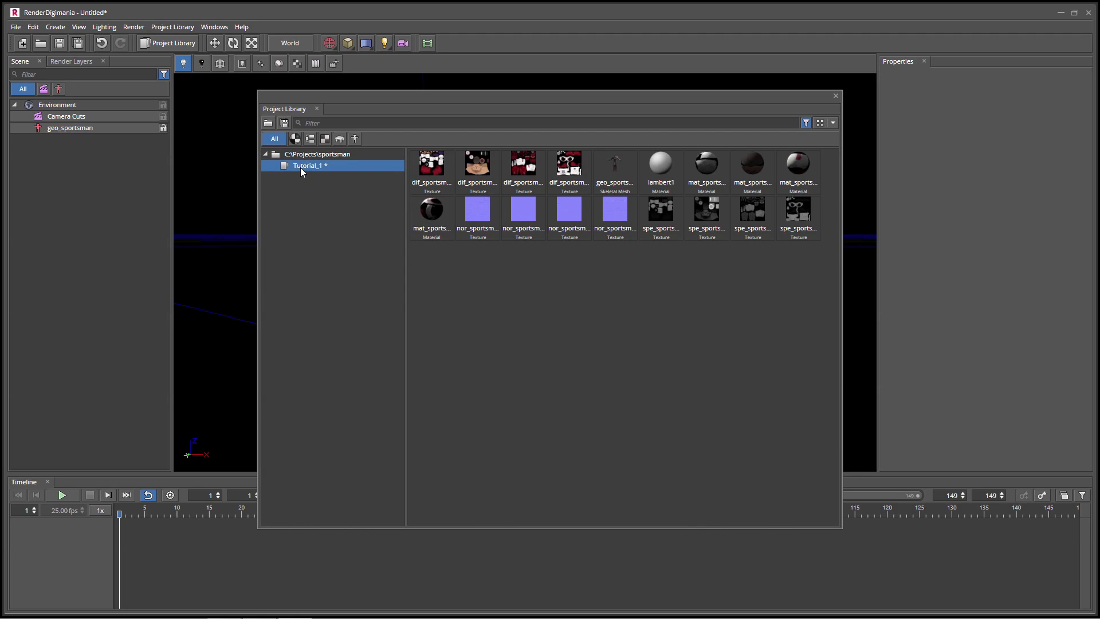
right_click(471, 279)
mouse_move(517, 311)
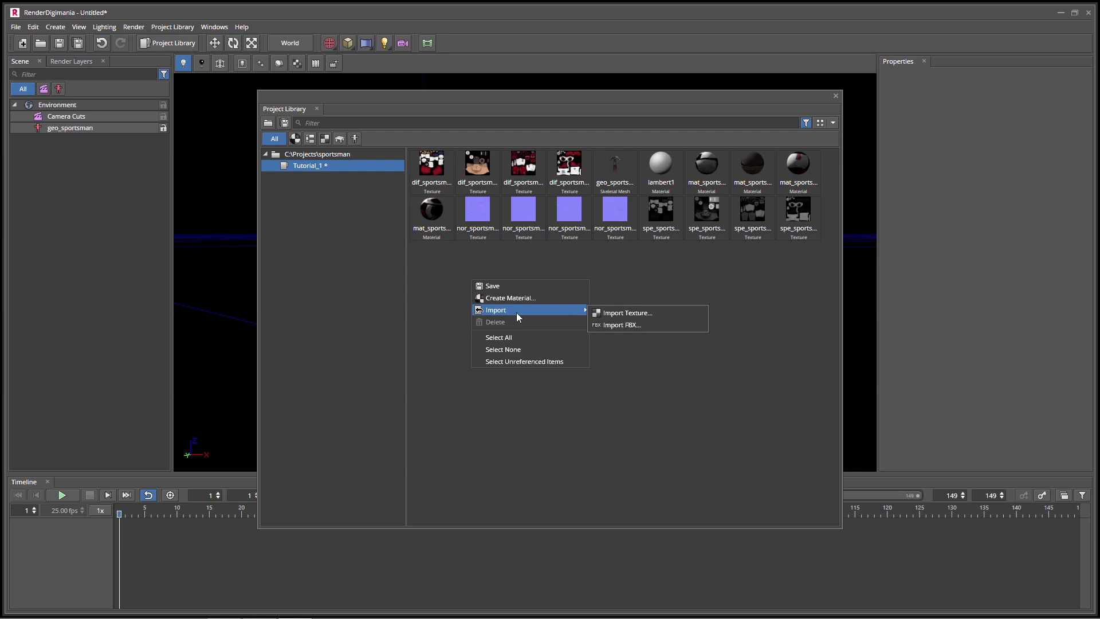
left_click(630, 325)
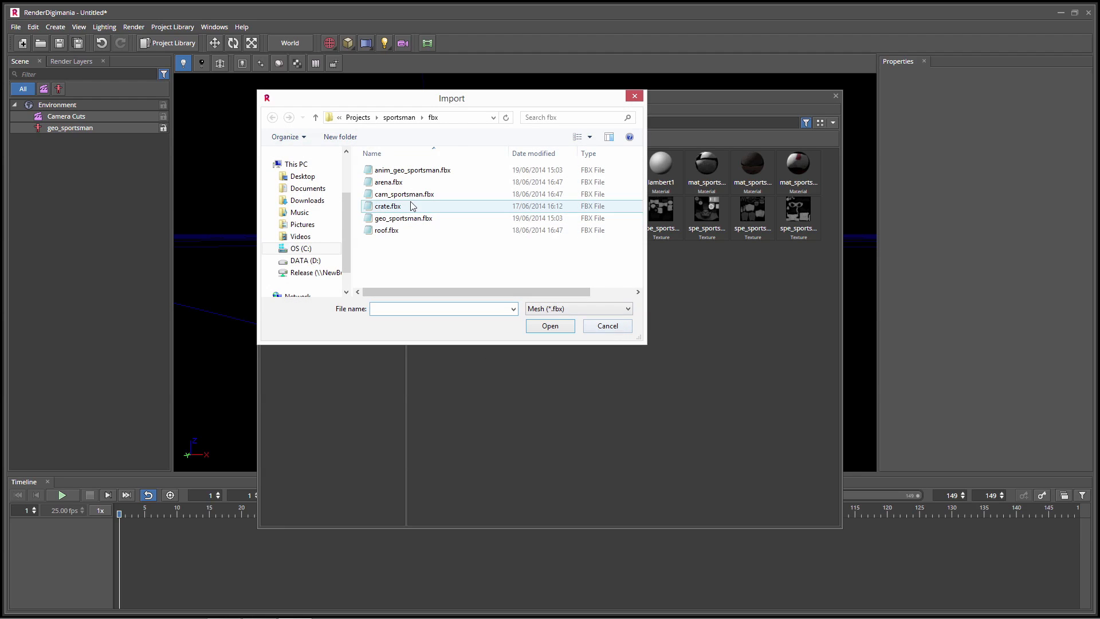
left_click(394, 183)
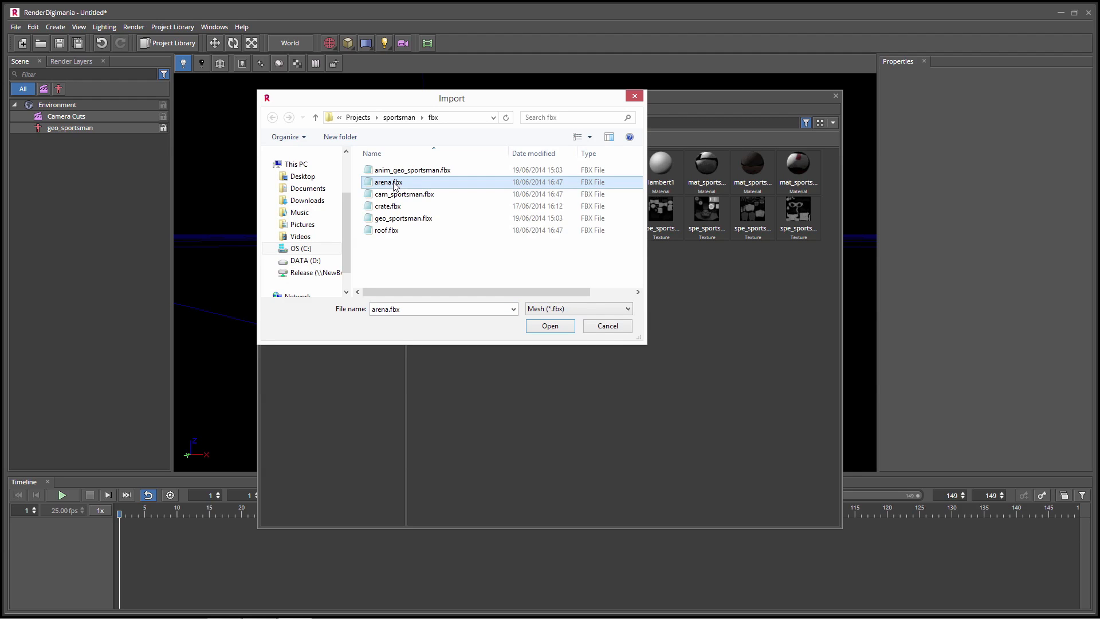
left_click(389, 207, "ctrl")
left_click(393, 231, "ctrl")
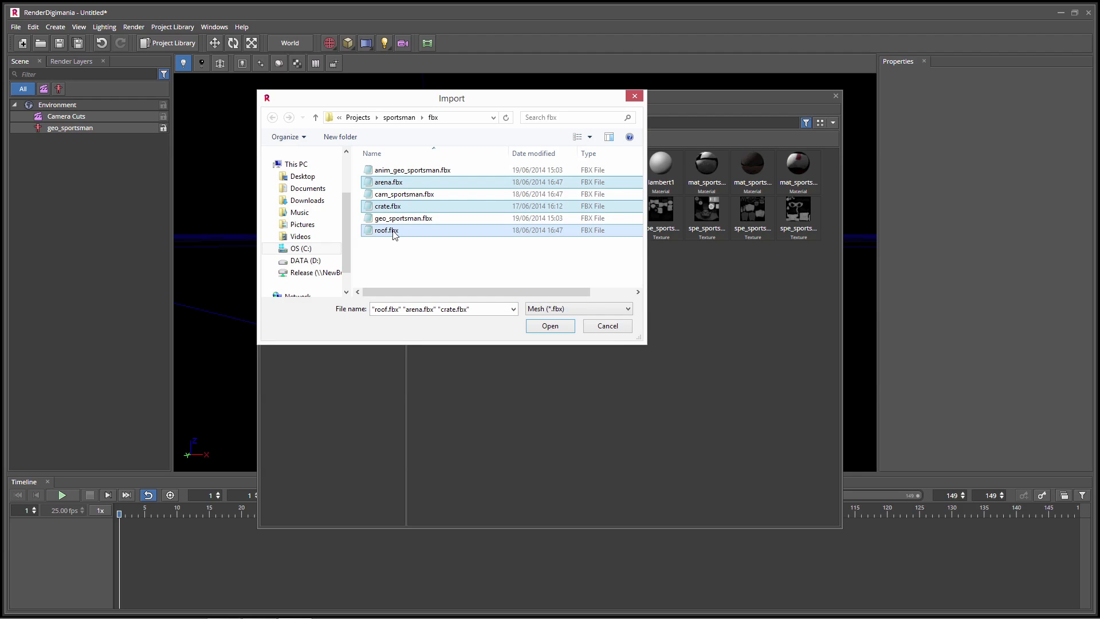
left_click(556, 327)
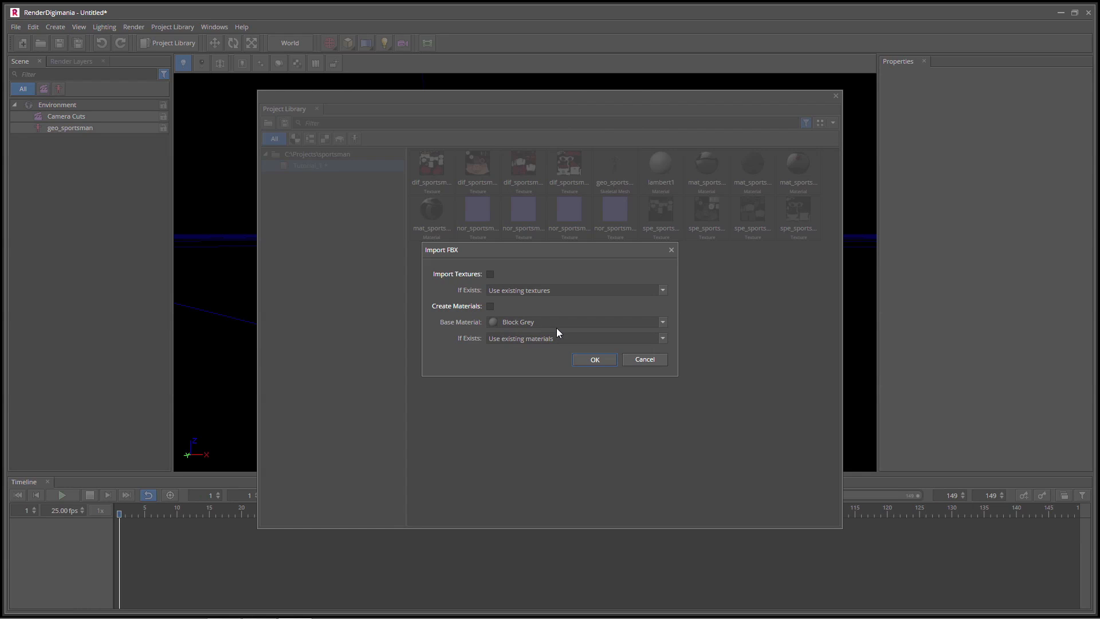
- Import the arena, crate and roof models with textures and materials enabled, using Phong as the base material
left_click(490, 275)
left_click(490, 307)
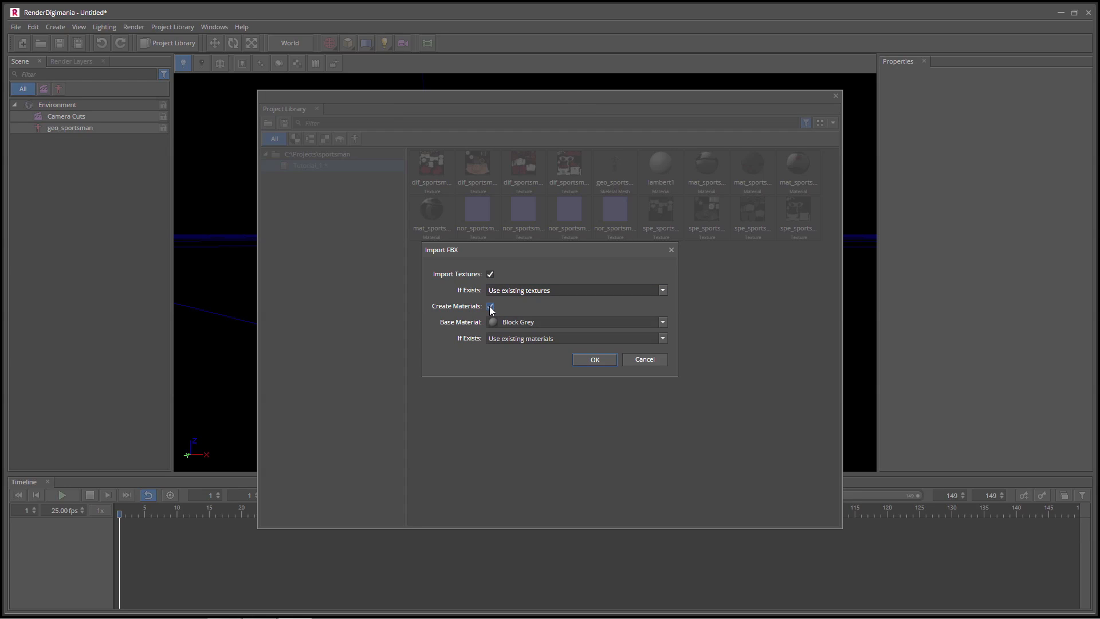
left_click(662, 323)
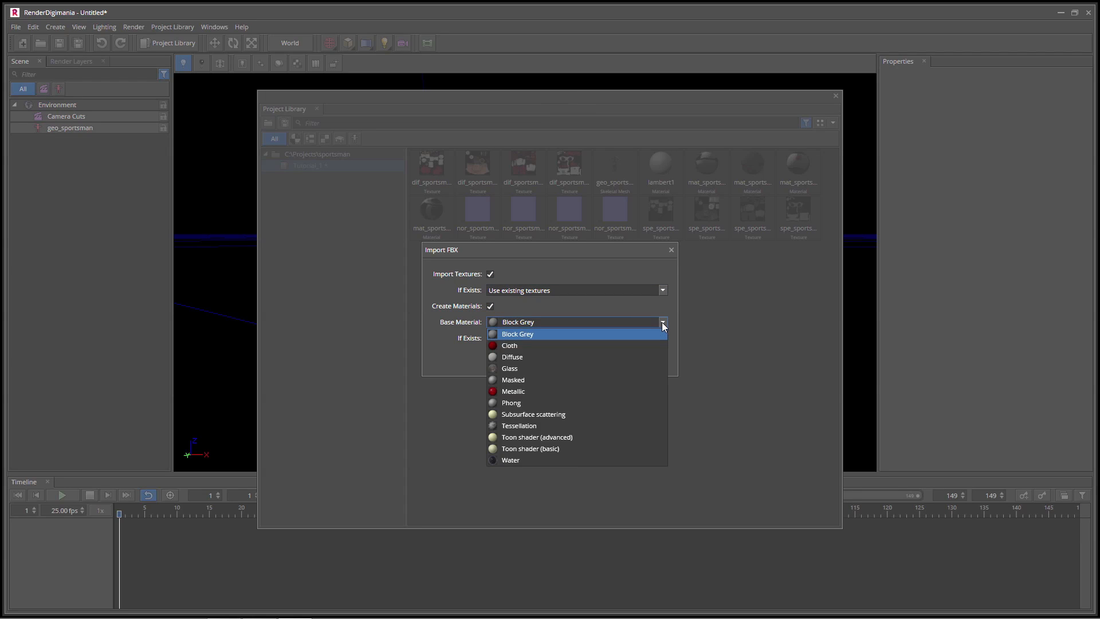
left_click(519, 408)
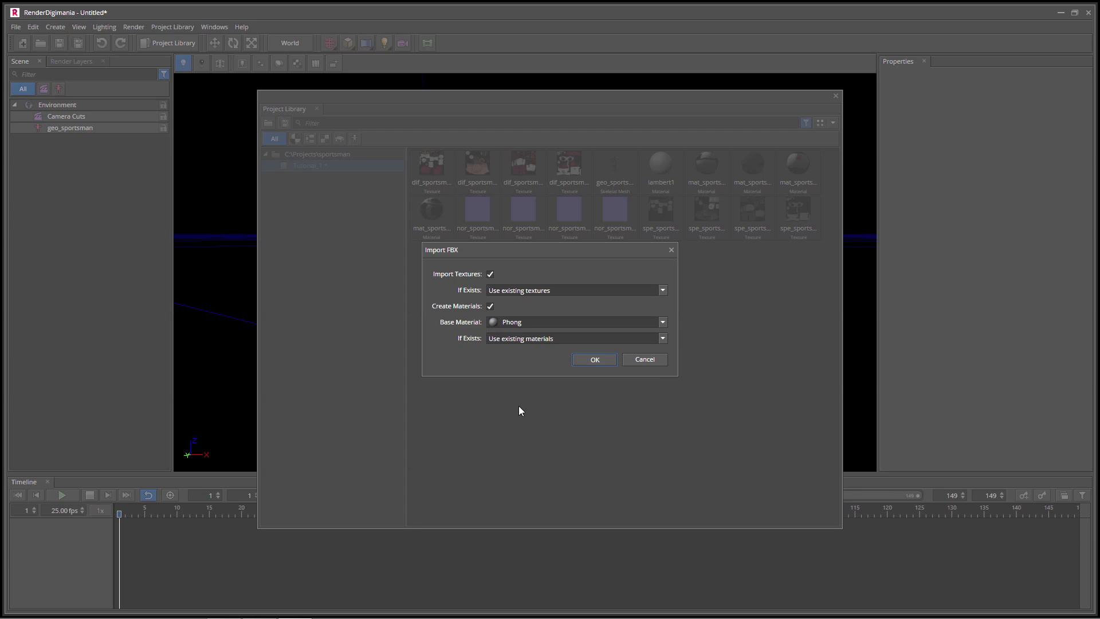
left_click(595, 359)
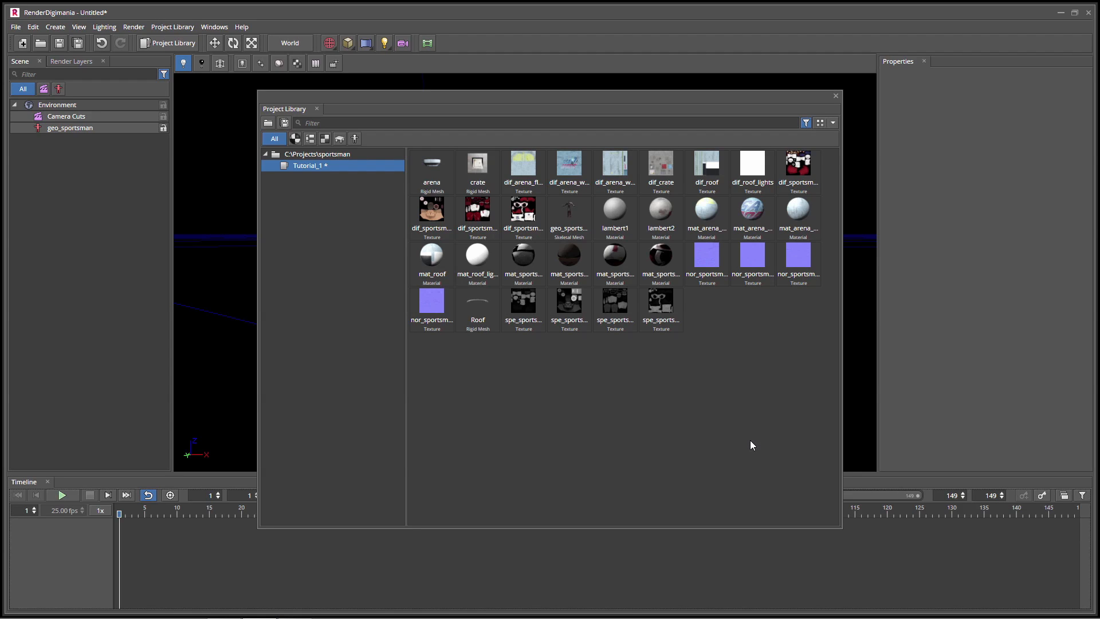
- Create scene meshes from the arena, crate and Roof assets together and close the project library
left_click(442, 168)
left_click(487, 190, "ctrl")
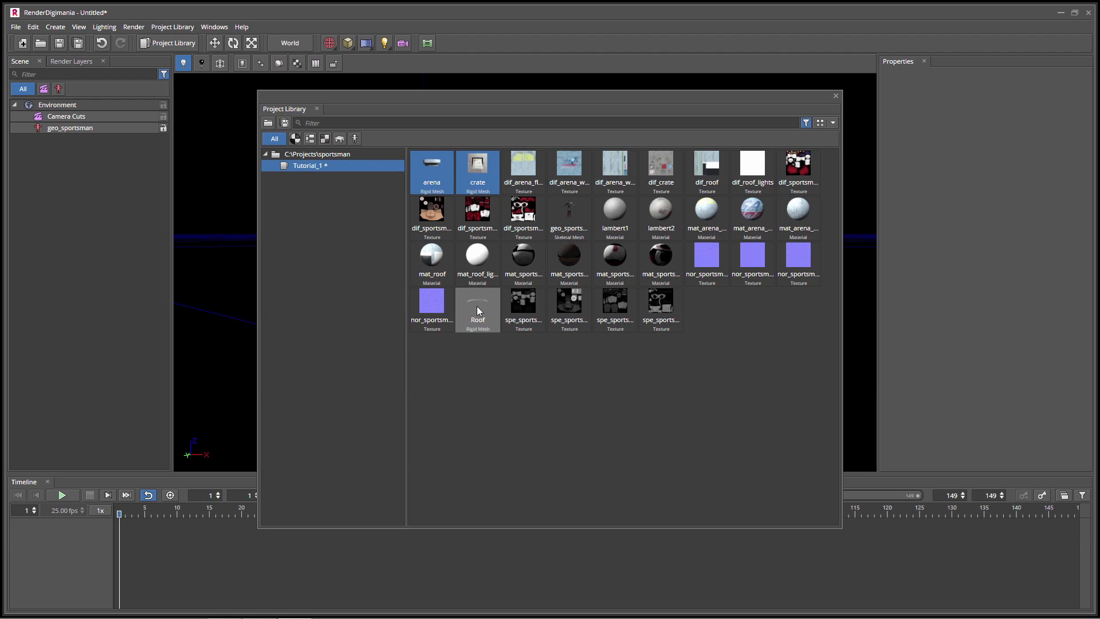
right_click(477, 307, "ctrl")
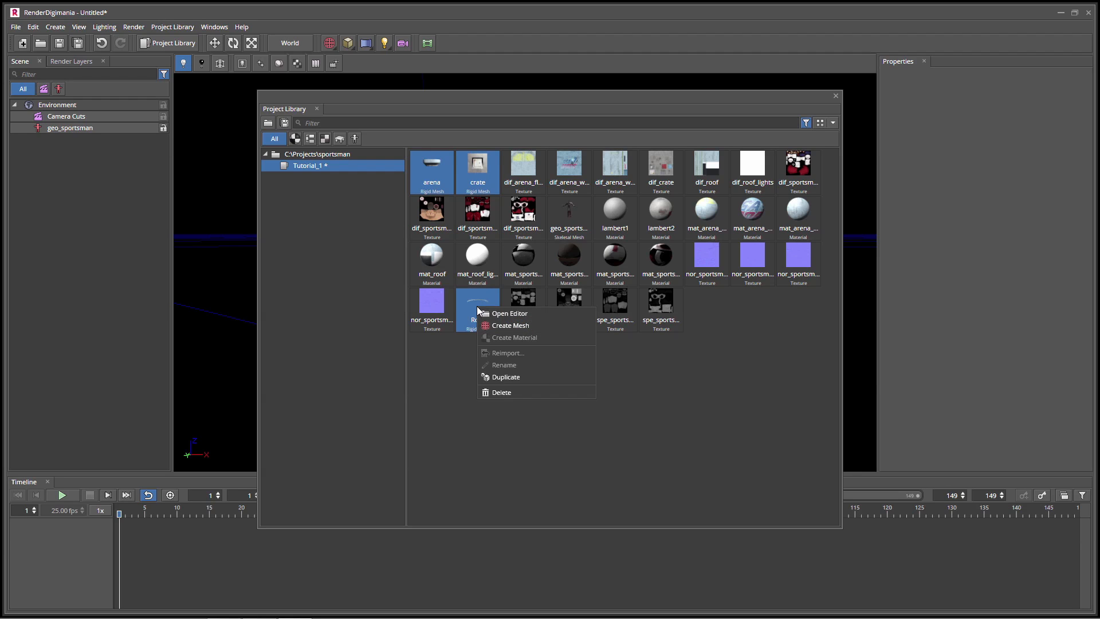
left_click(509, 325)
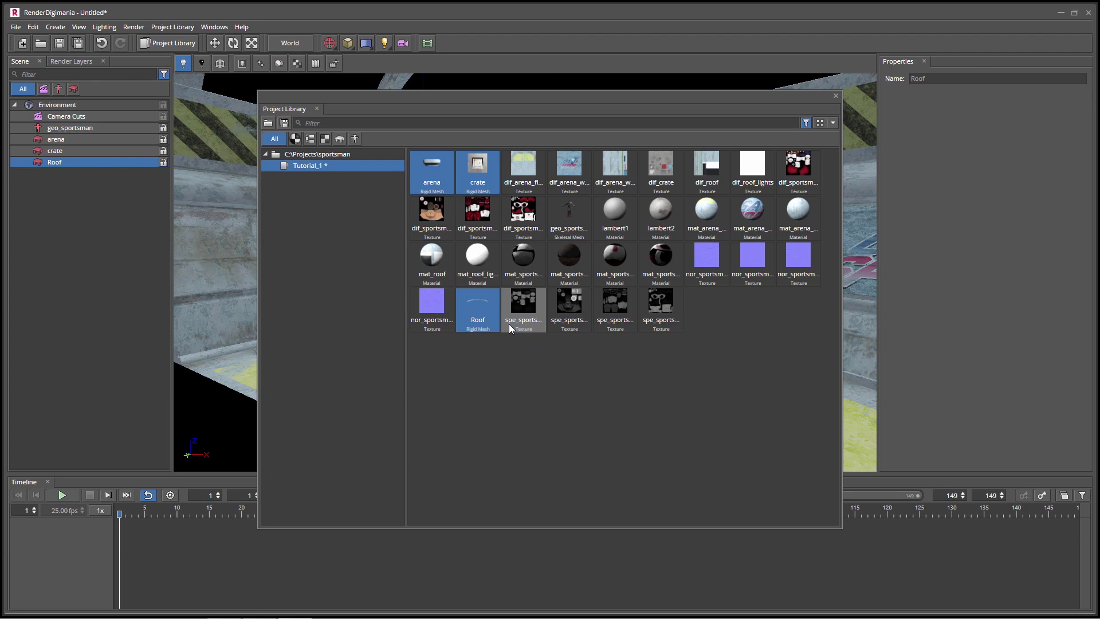
left_click(835, 96)
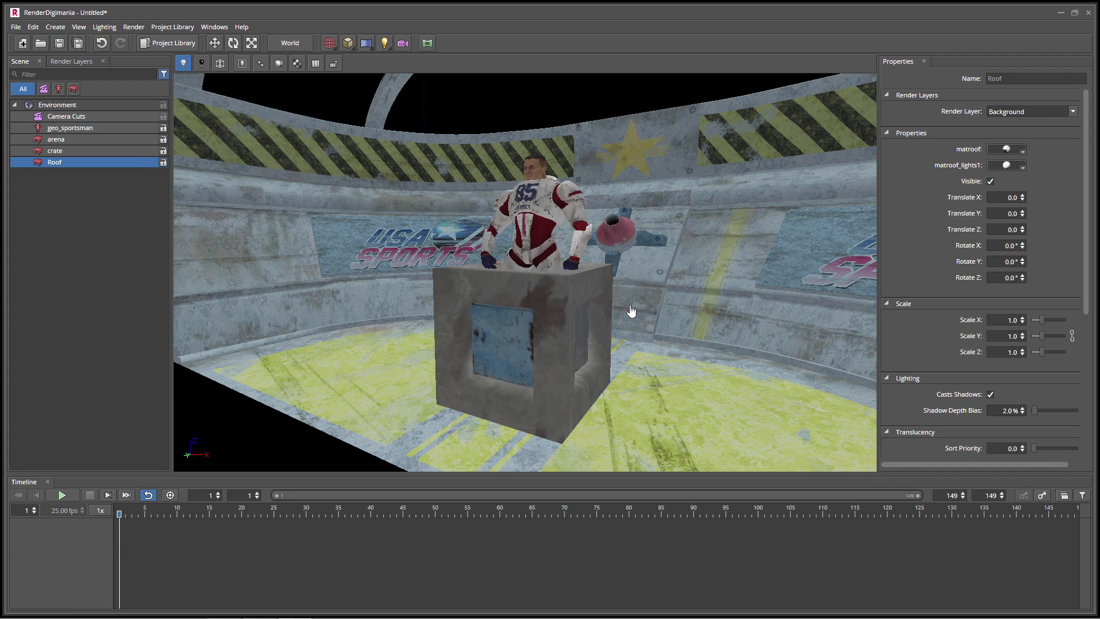
- Move the crate along X to about -83.1 so it stands beside the sportsman, and leave the move tool
right_click_drag(491, 403, 493, 356, "alt")
mouse_move(468, 314)
left_mouse_down("alt")
mouse_move(534, 323)
mouse_move(508, 333)
mouse_move(470, 314)
left_mouse_up("alt")
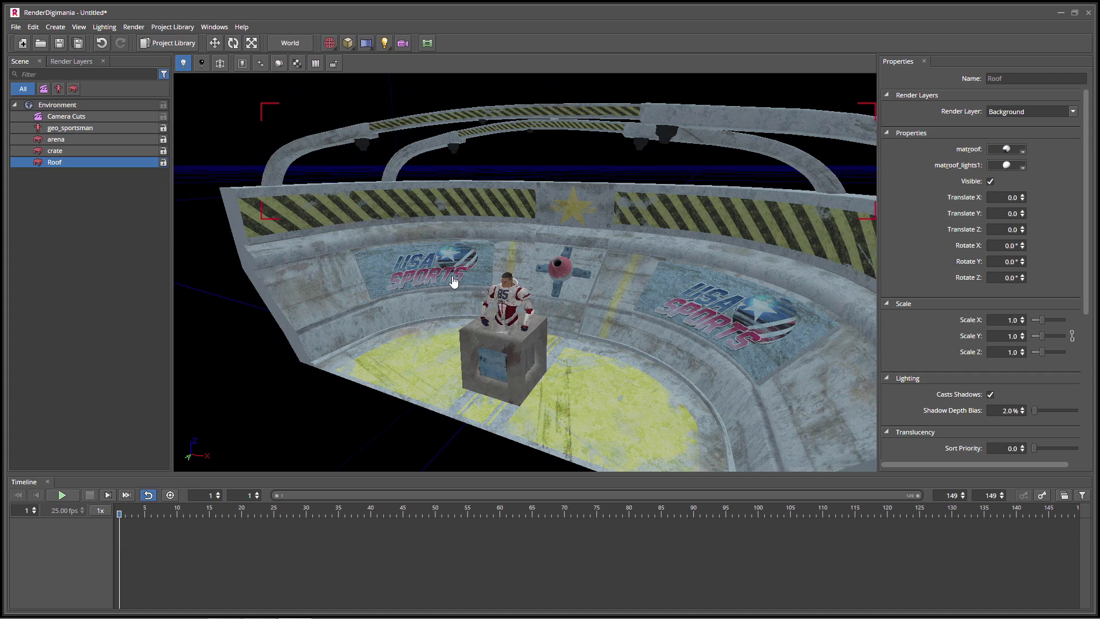
left_click(467, 343)
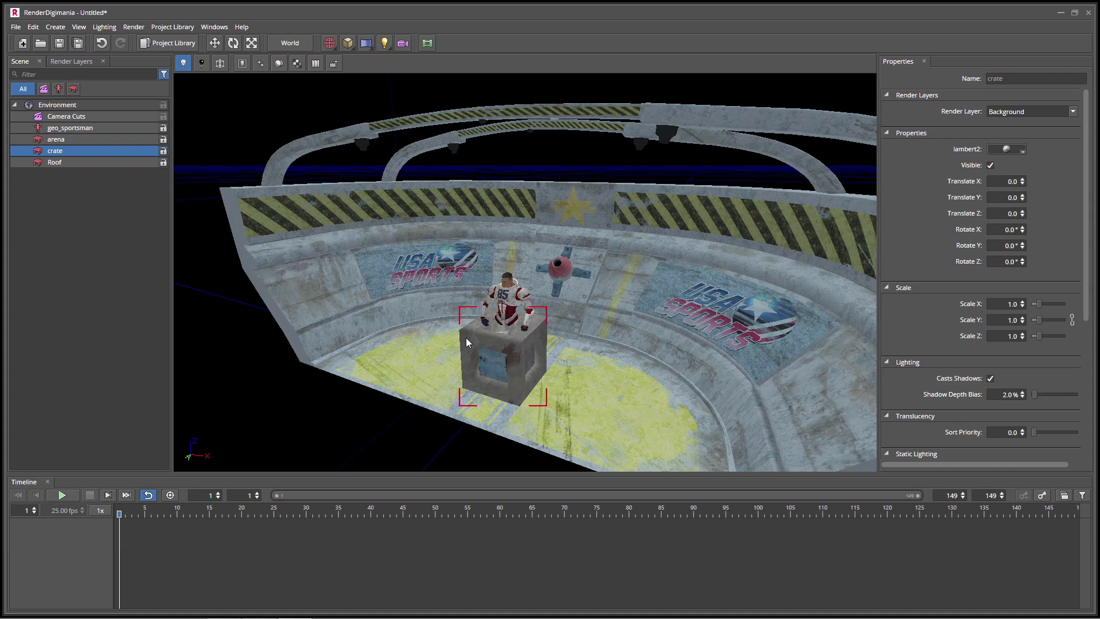
left_click(216, 44)
left_click_drag(556, 397, 463, 384)
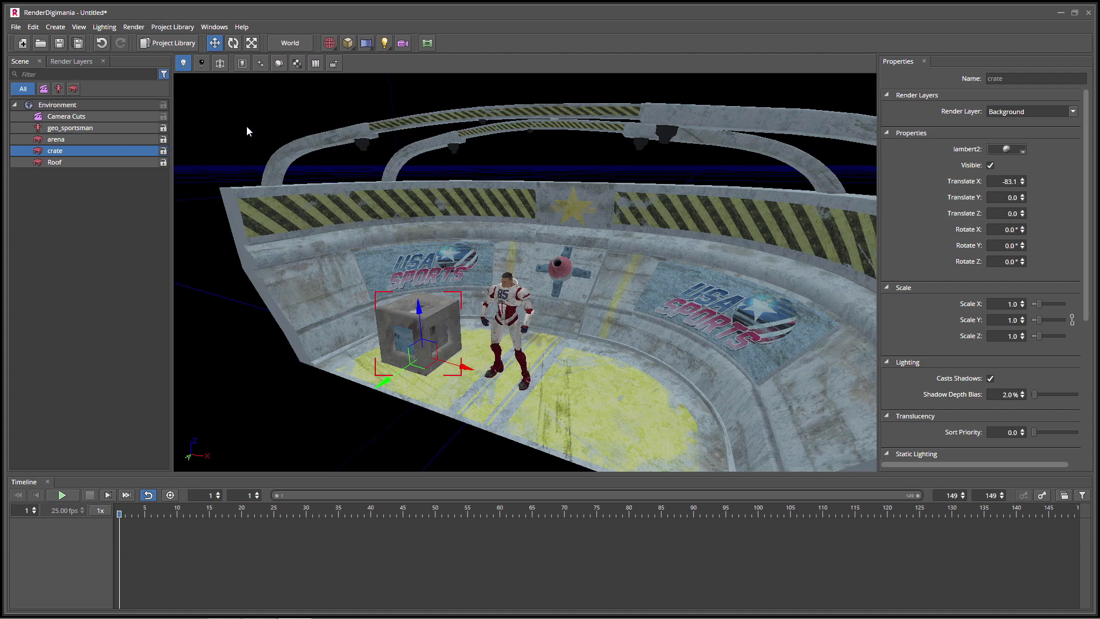
left_click(217, 45)
- Add a directional light and move it above the arena to about Y 80.5 and Z 164.2
left_click(384, 45)
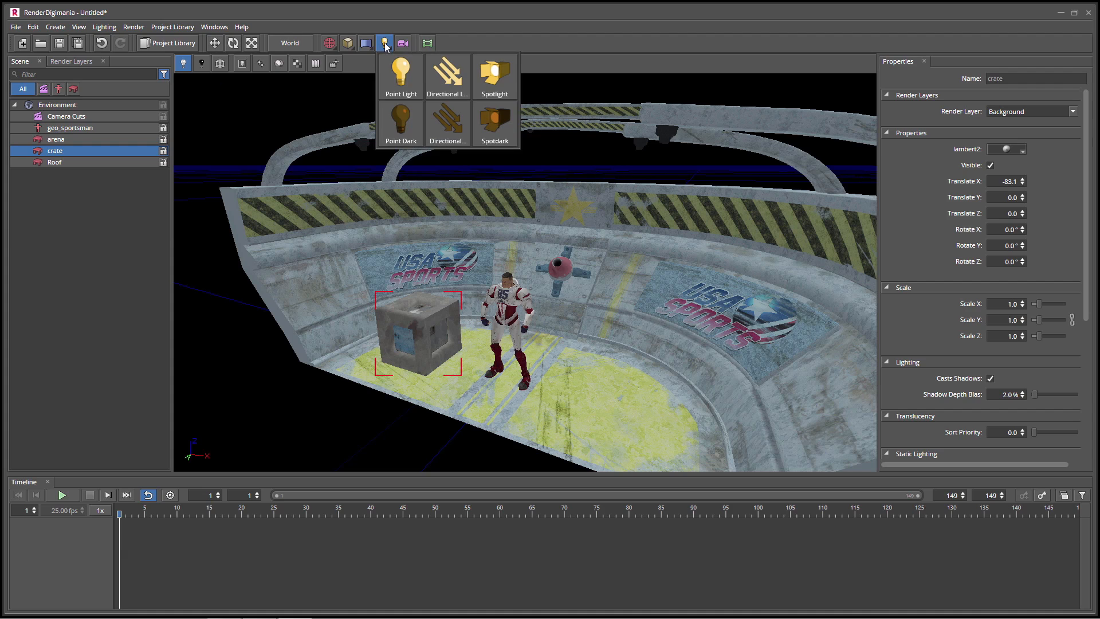
left_click(452, 82)
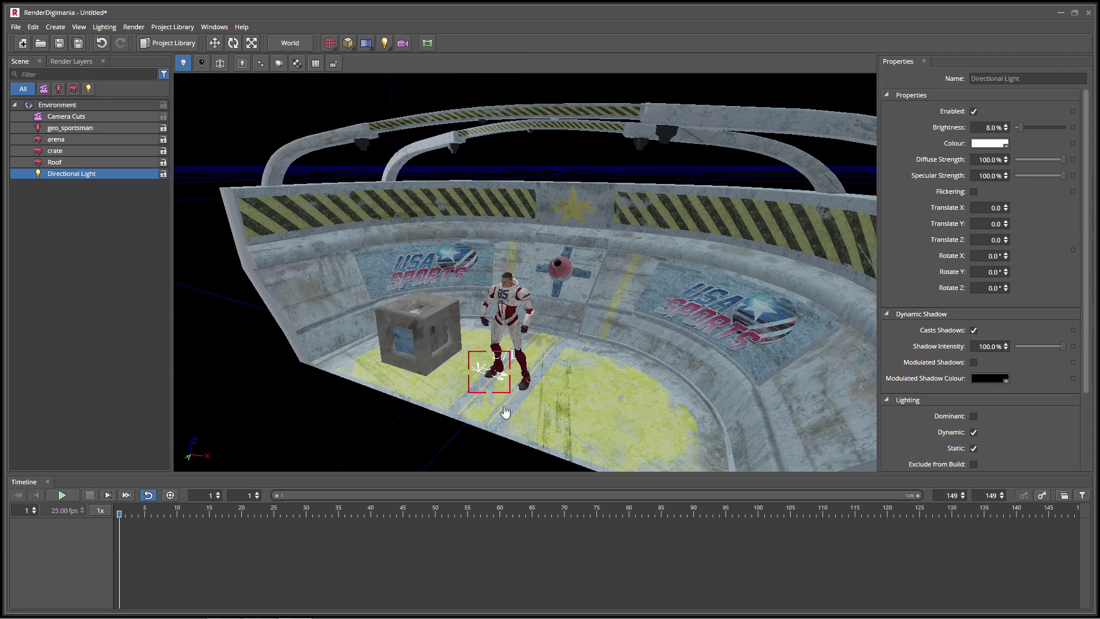
key("w")
left_click_drag(506, 331, 490, 84)
left_click_drag(595, 203, 588, 211, "alt")
left_click_drag(461, 176, 317, 215)
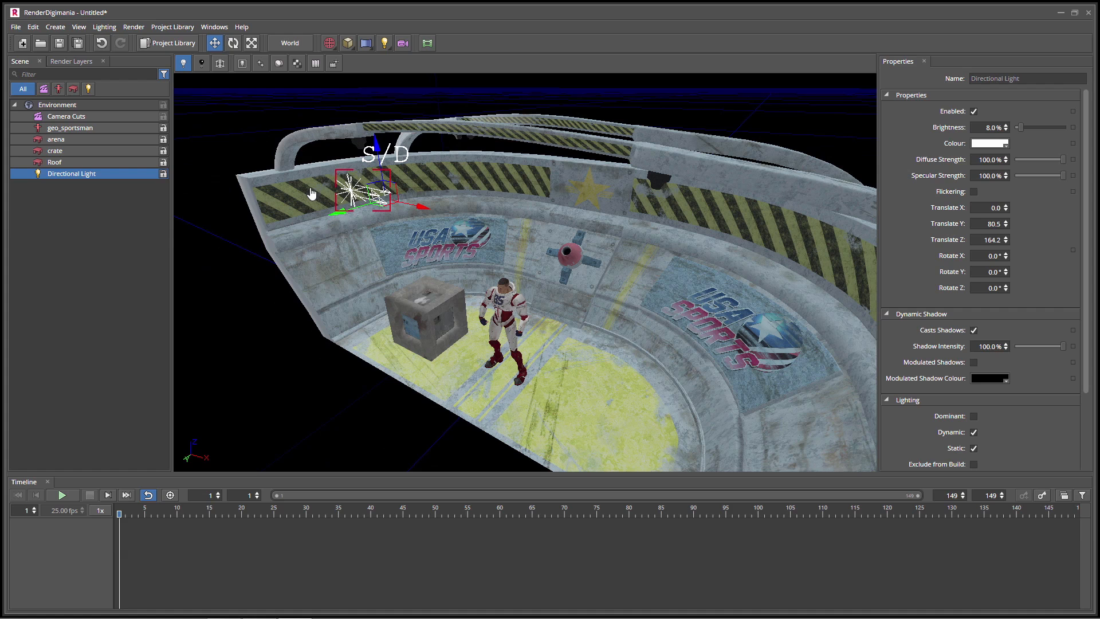
- Rotate the directional light to about 298.5° in Y and 308.1° in Z, angling it down onto the arena
left_click(232, 44)
left_click_drag(390, 142, 431, 218)
left_click_drag(348, 218, 448, 221)
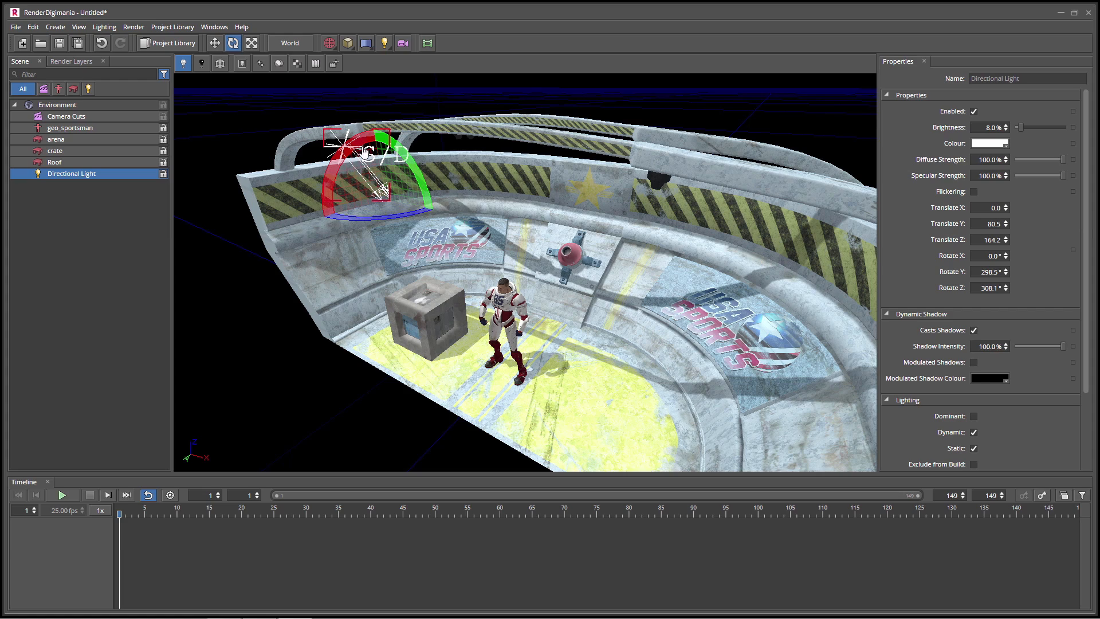
left_click(232, 43)
- Play the sportsman's animation in the lit arena from a closer view, and stop the playback
middle_click_drag(391, 297, 412, 290)
scroll(437, 224, "up", 2)
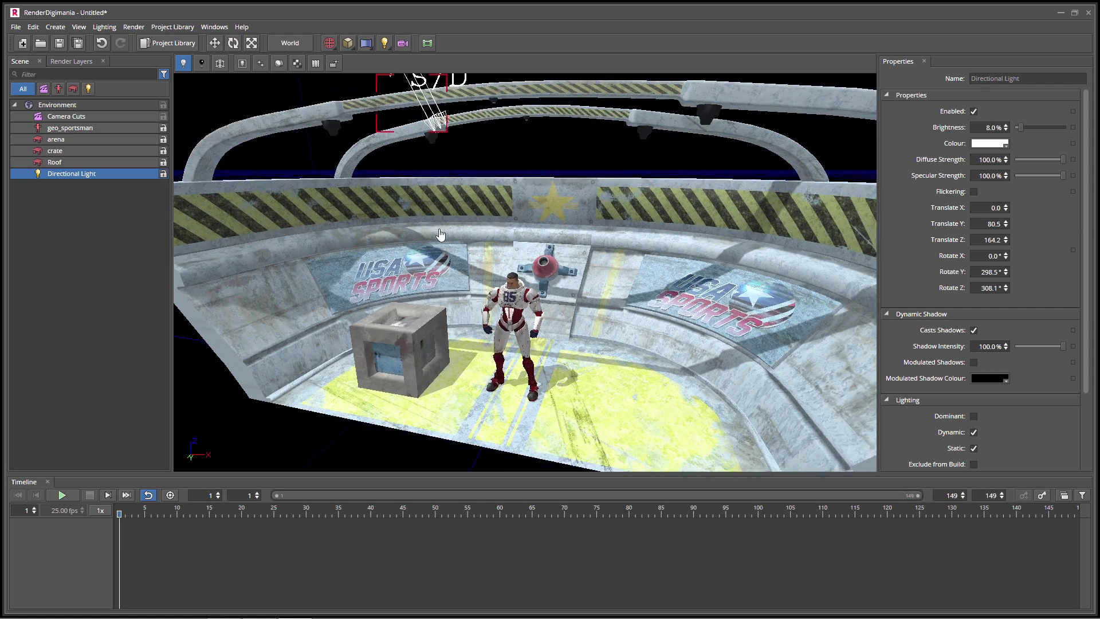
scroll(439, 234, "up", 3)
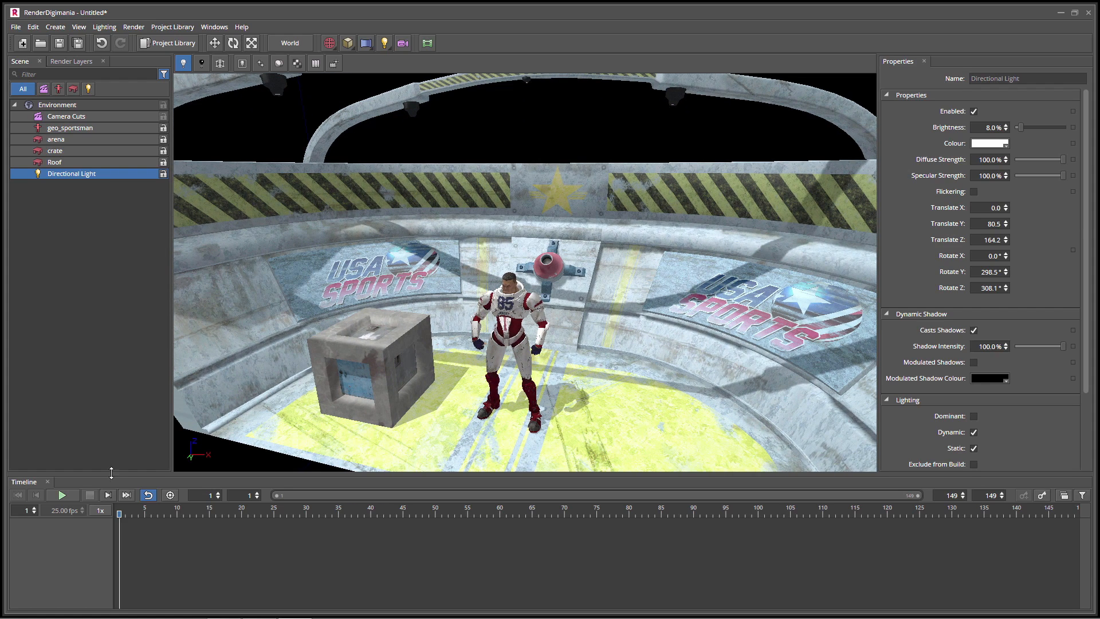
left_click(62, 494)
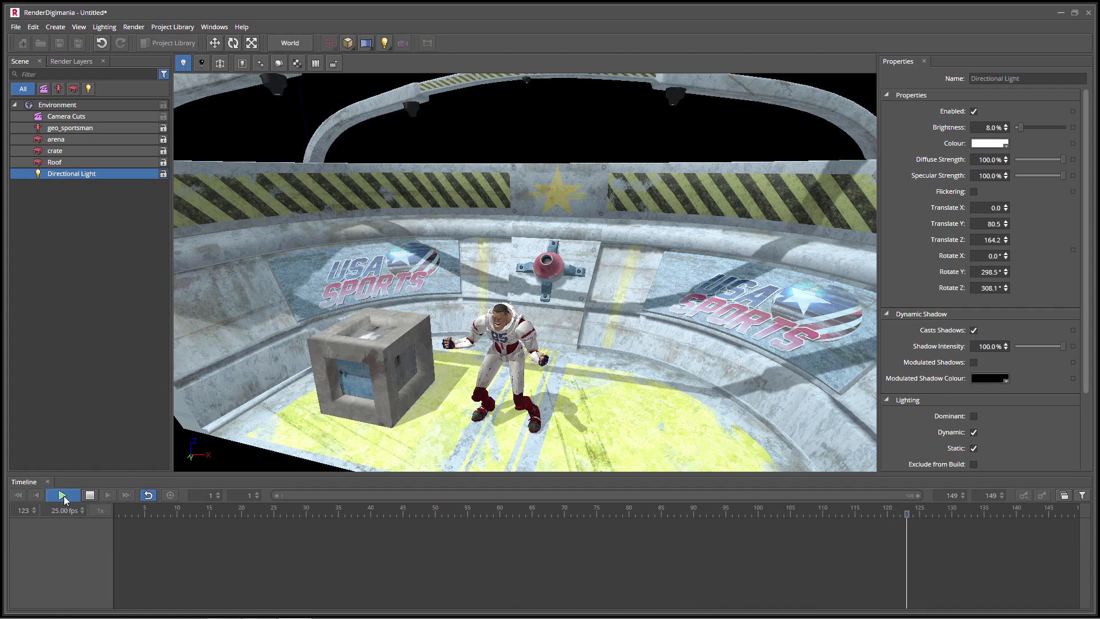
left_click(89, 495)
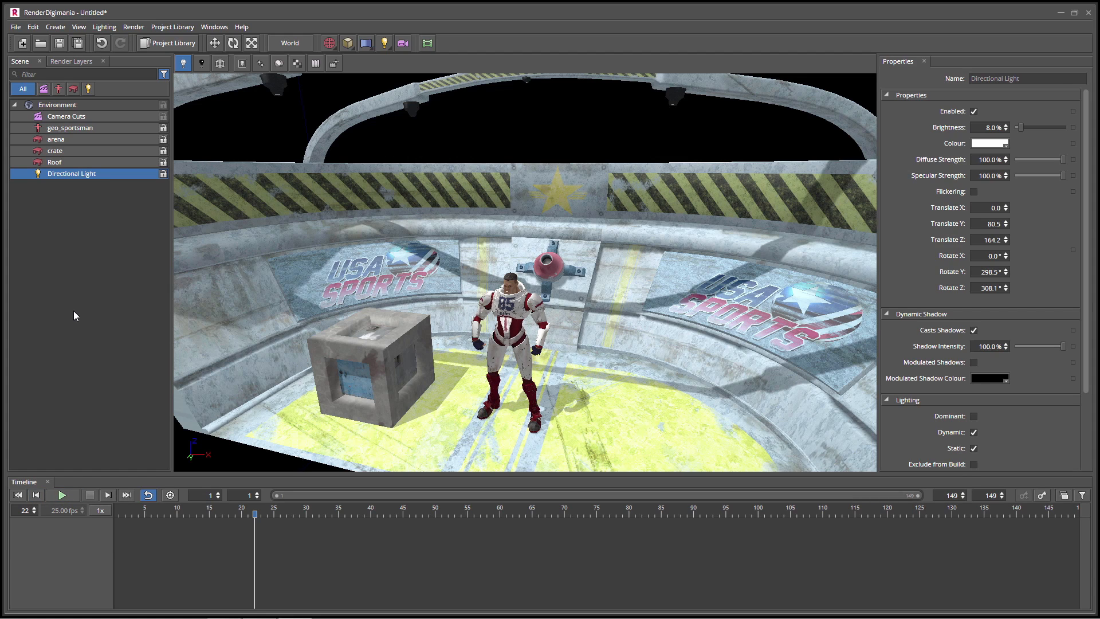
- Add a camera to the scene and import its animation and settings from cam_sportsman.fbx
left_click(408, 45)
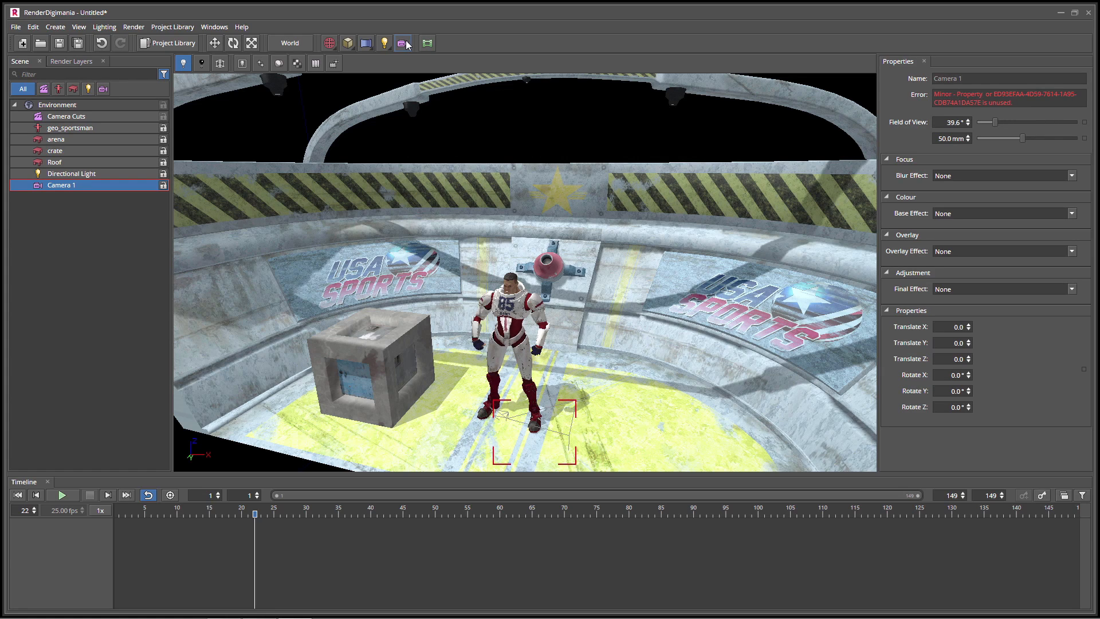
right_click(63, 187)
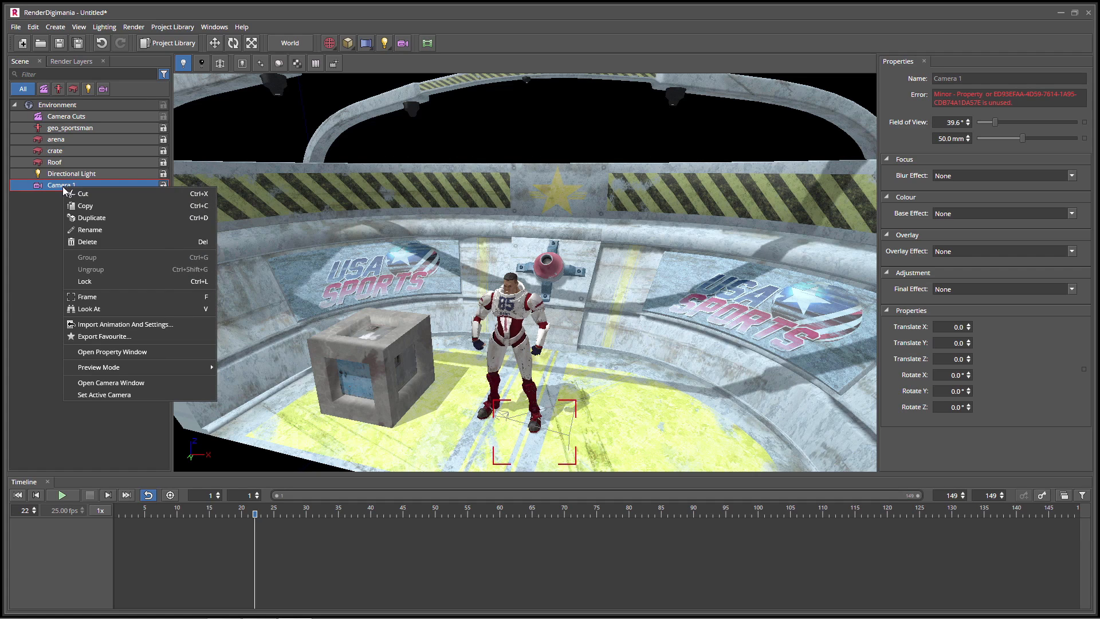
left_click(134, 324)
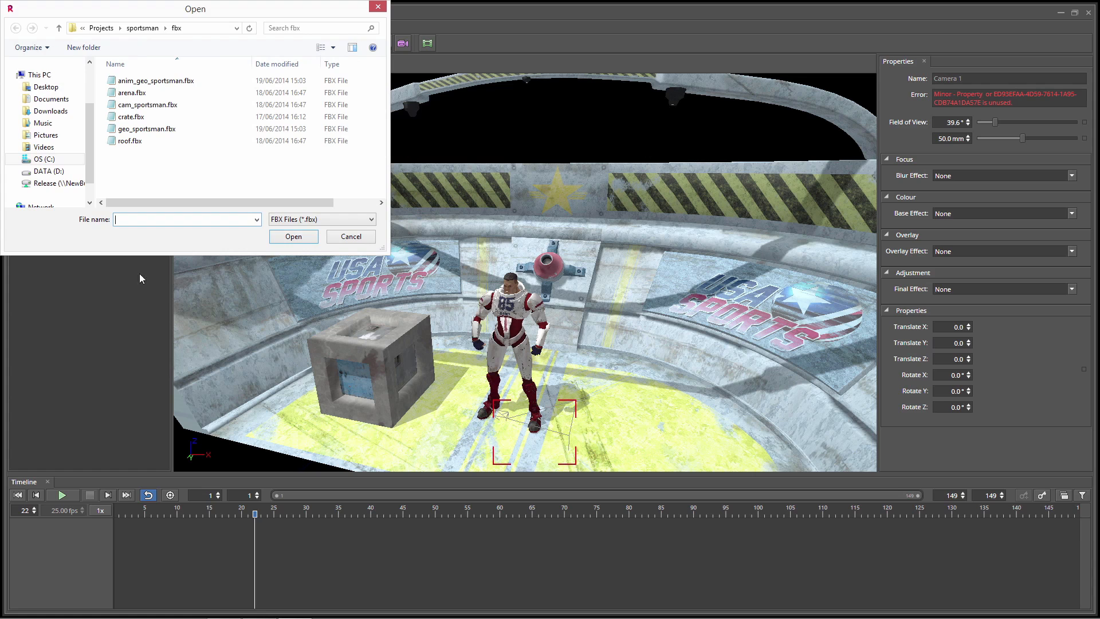
left_click(152, 107)
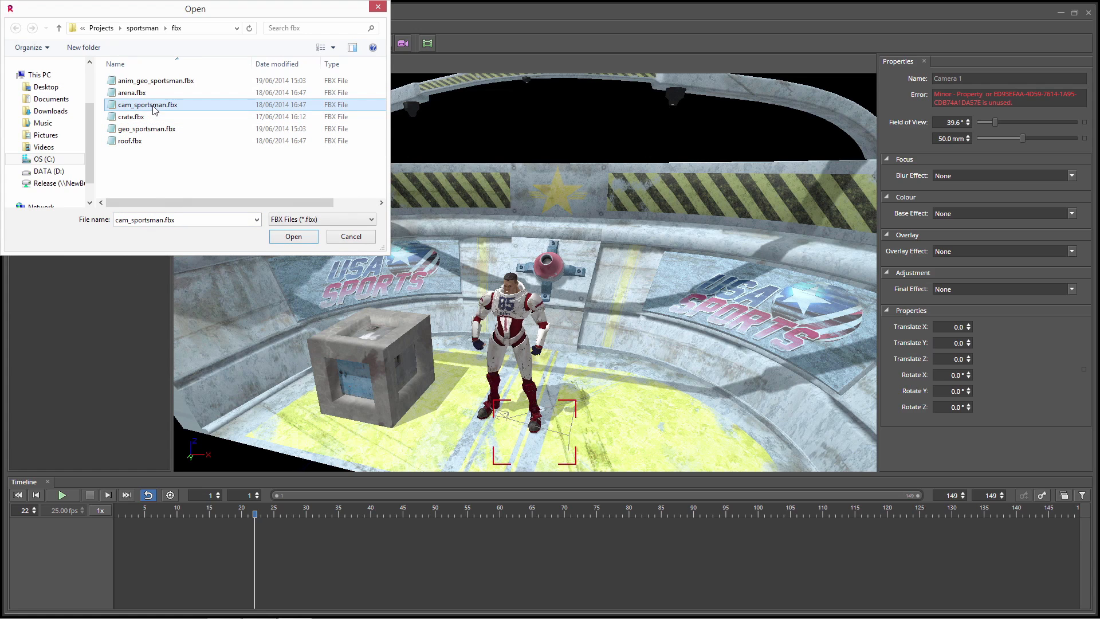
left_click(291, 237)
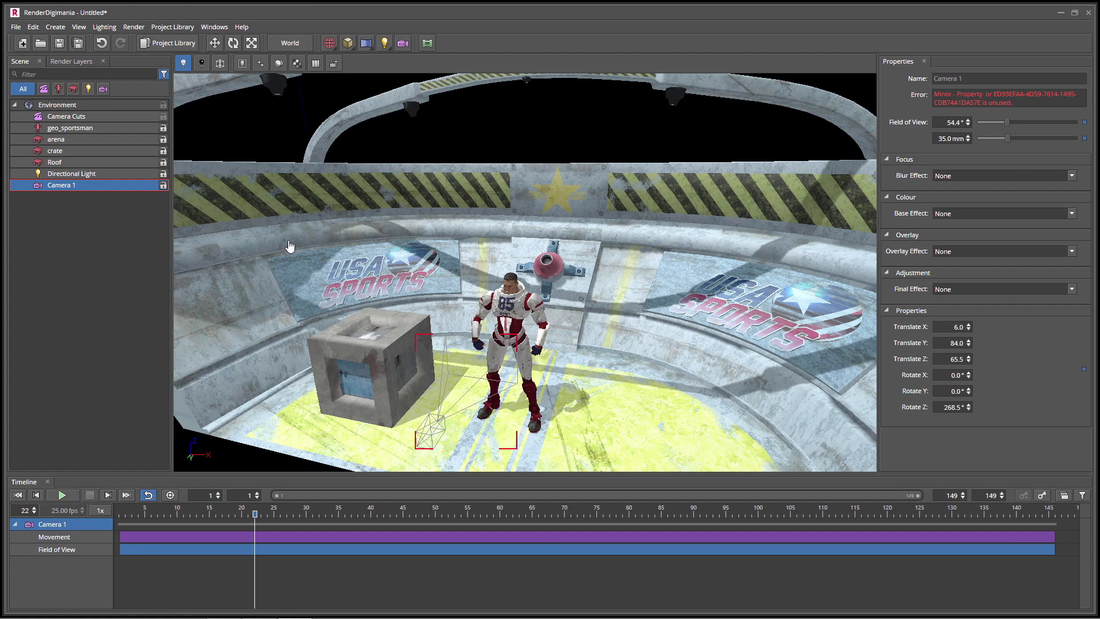
- Open an active camera window, move it over the viewport's upper corner and enlarge it to fill most of the viewport
left_click(205, 29)
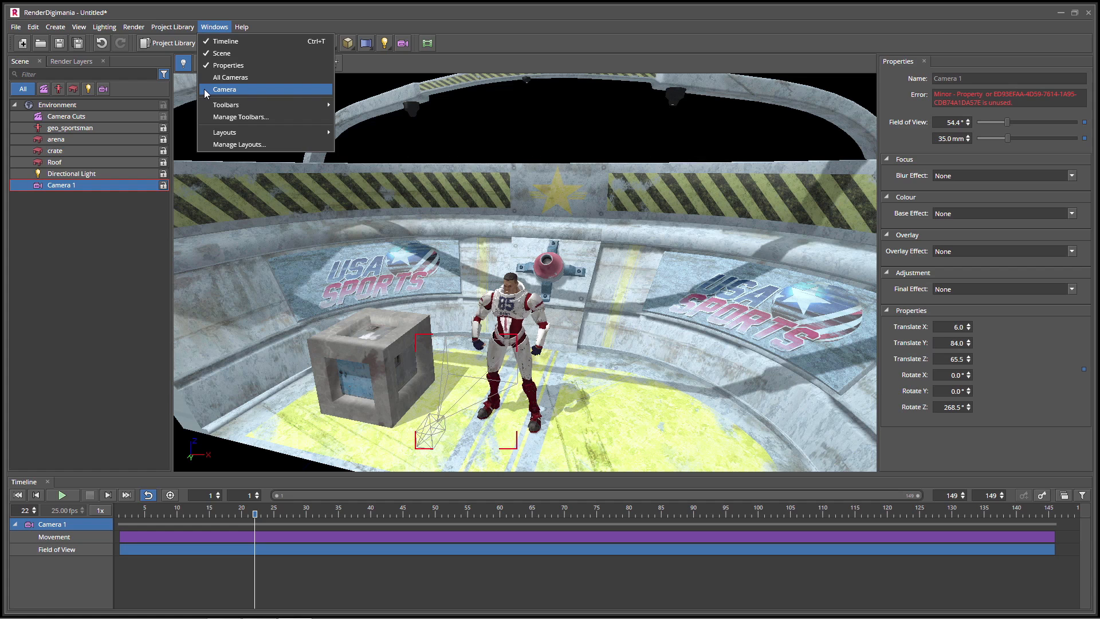
left_click(223, 90)
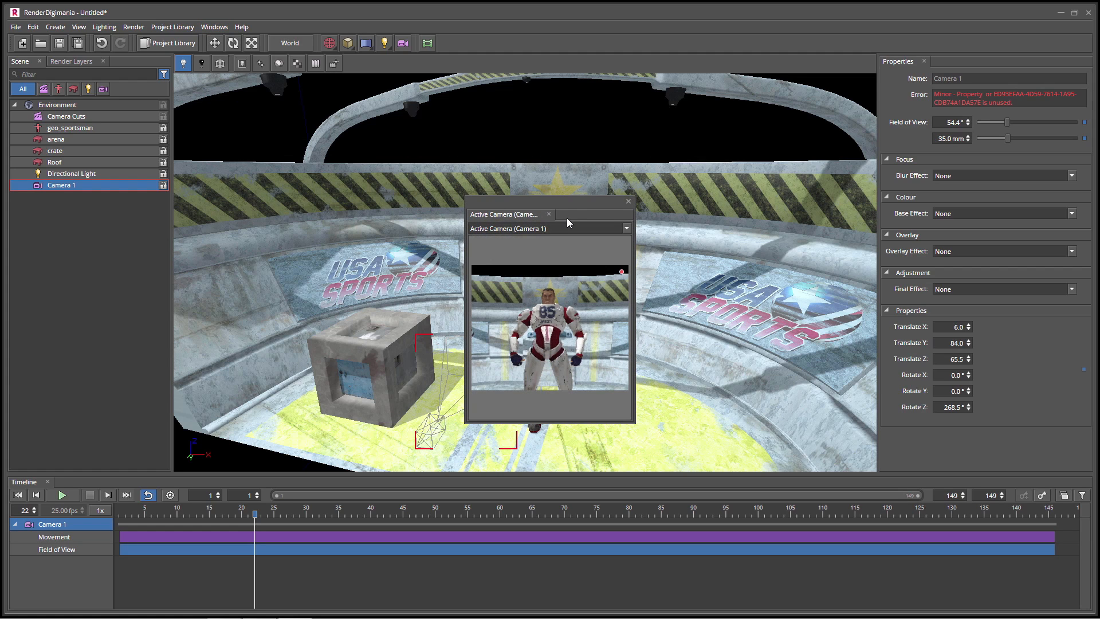
left_click_drag(571, 204, 321, 98)
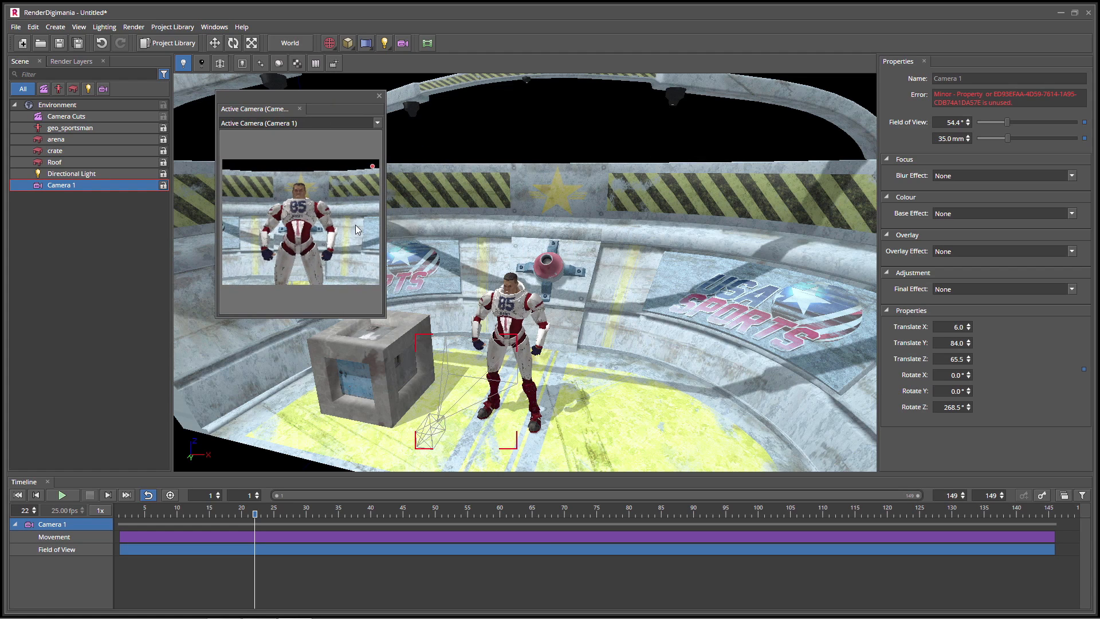
left_click_drag(382, 315, 677, 443)
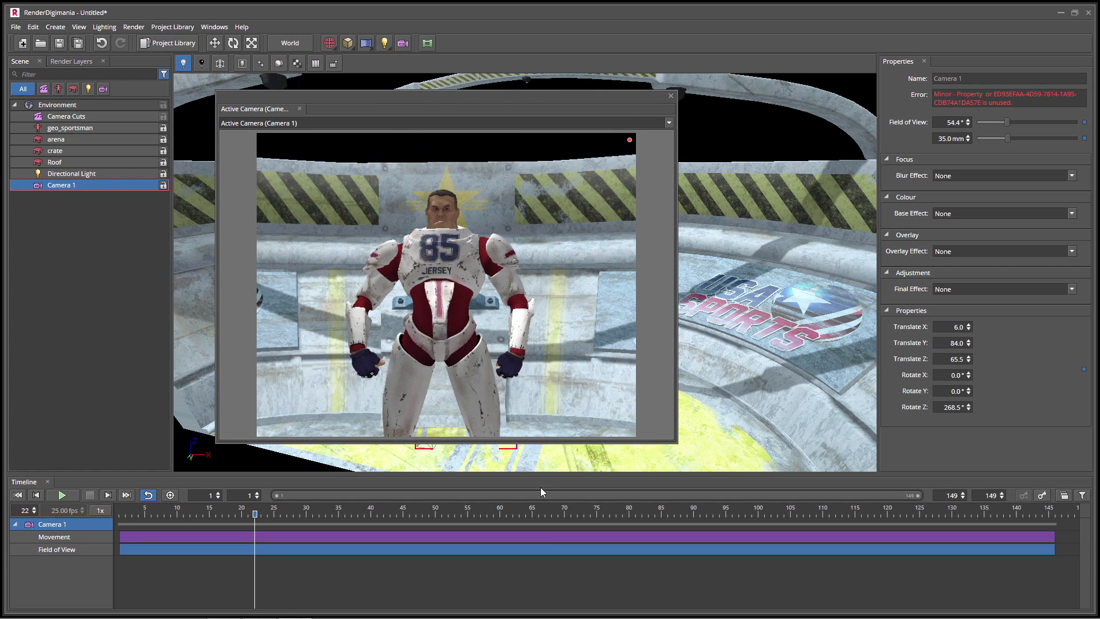
- Play the animation through the active camera, stop it and shift the camera window aside to uncover the viewport
left_click(63, 495)
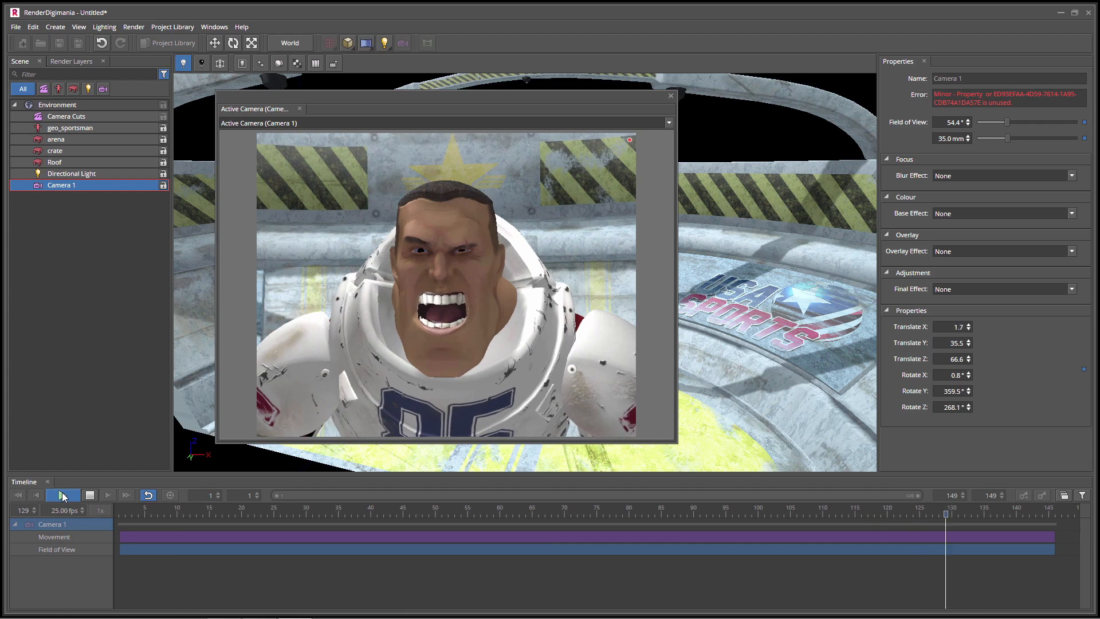
left_click(90, 496)
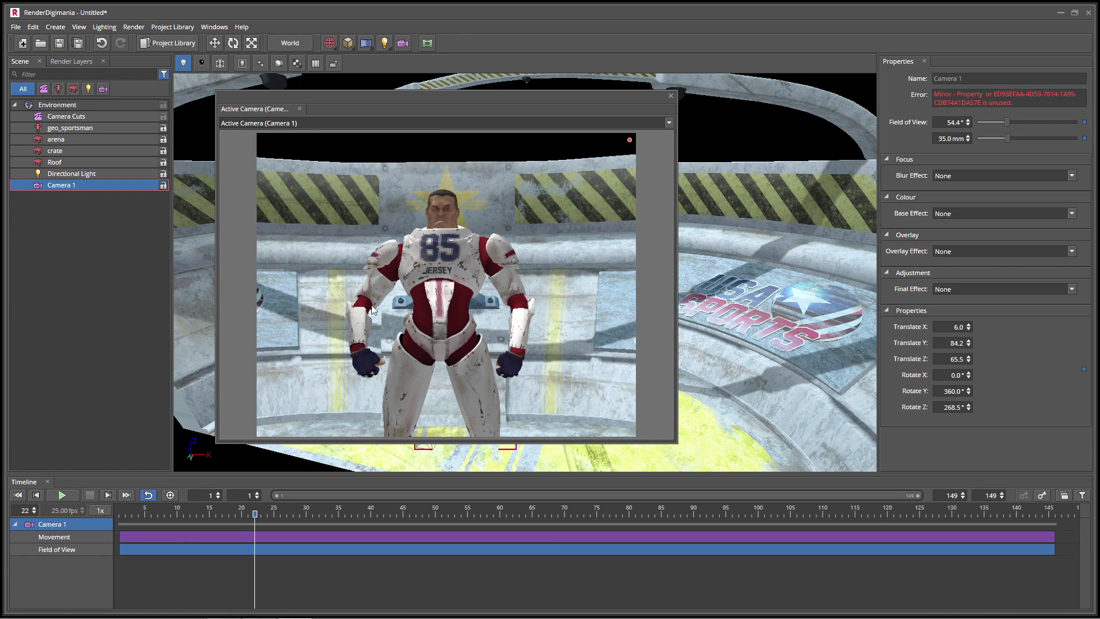
left_click_drag(500, 101, 309, 115)
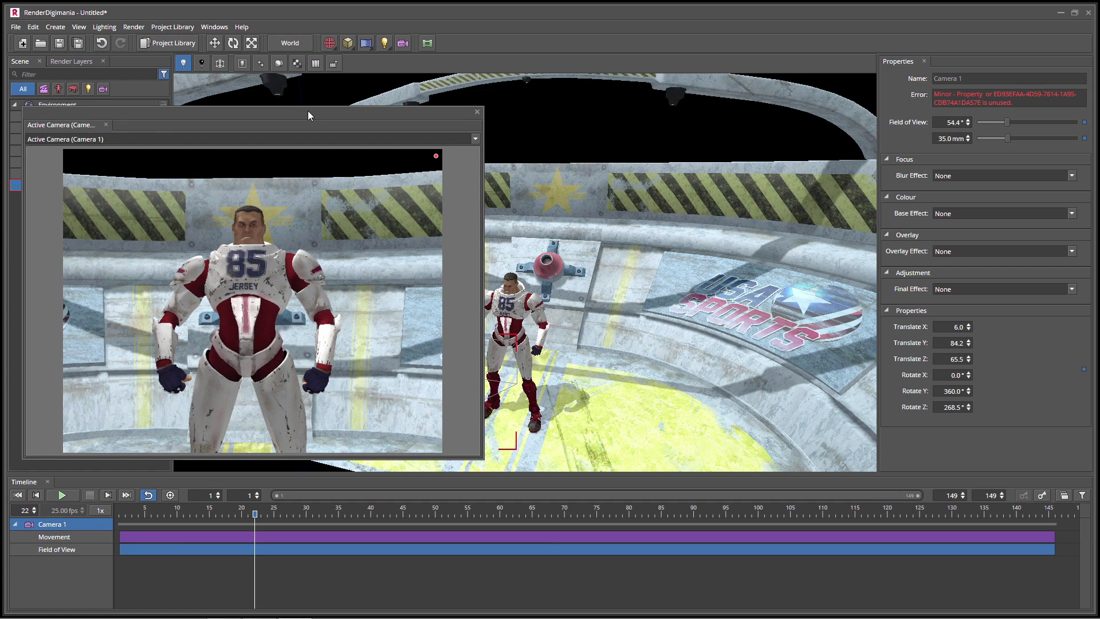
- Open the render settings and choose C:\Projects\sportsman as the output folder
left_click(428, 45)
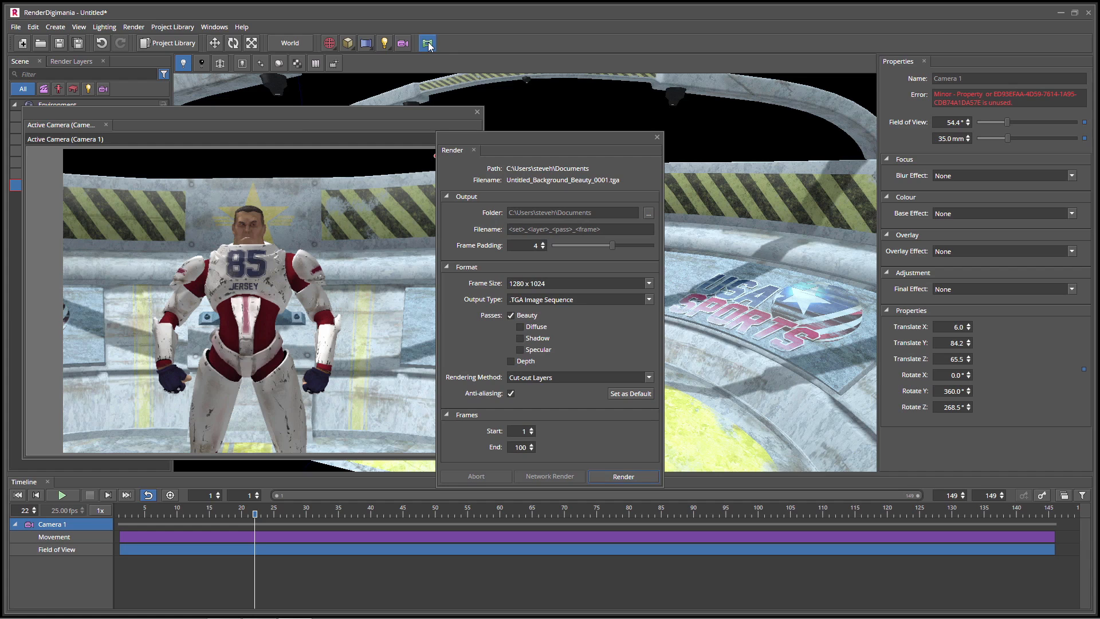
left_click(648, 213)
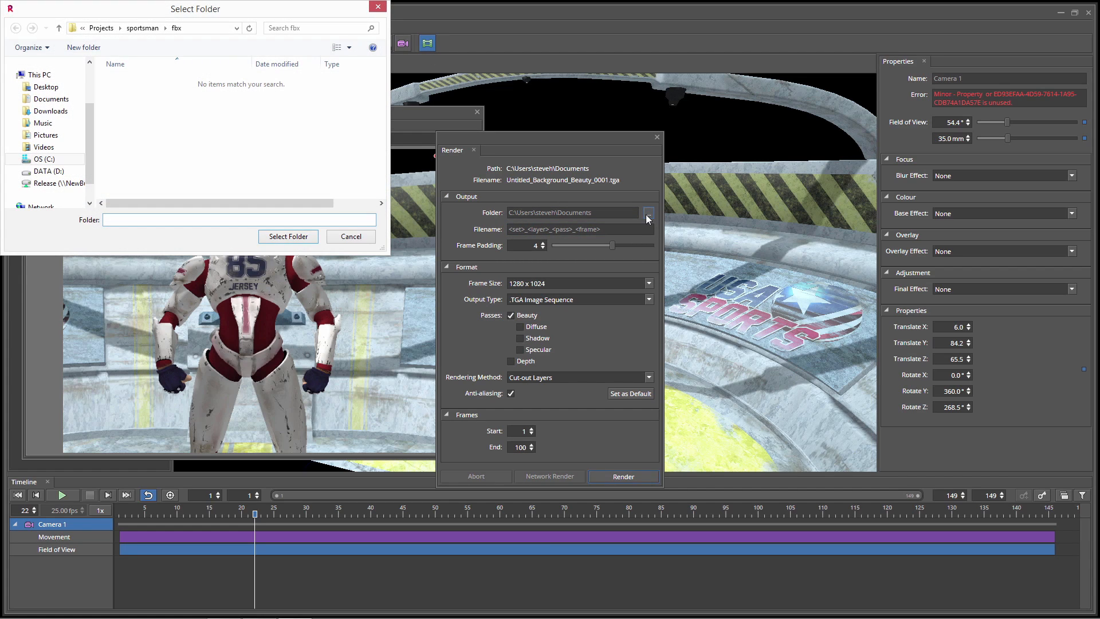
left_click(142, 27)
left_click(290, 236)
- Set the render's output filename to tutorial_1.<frame>, using the frame number placeholder
left_click(572, 227)
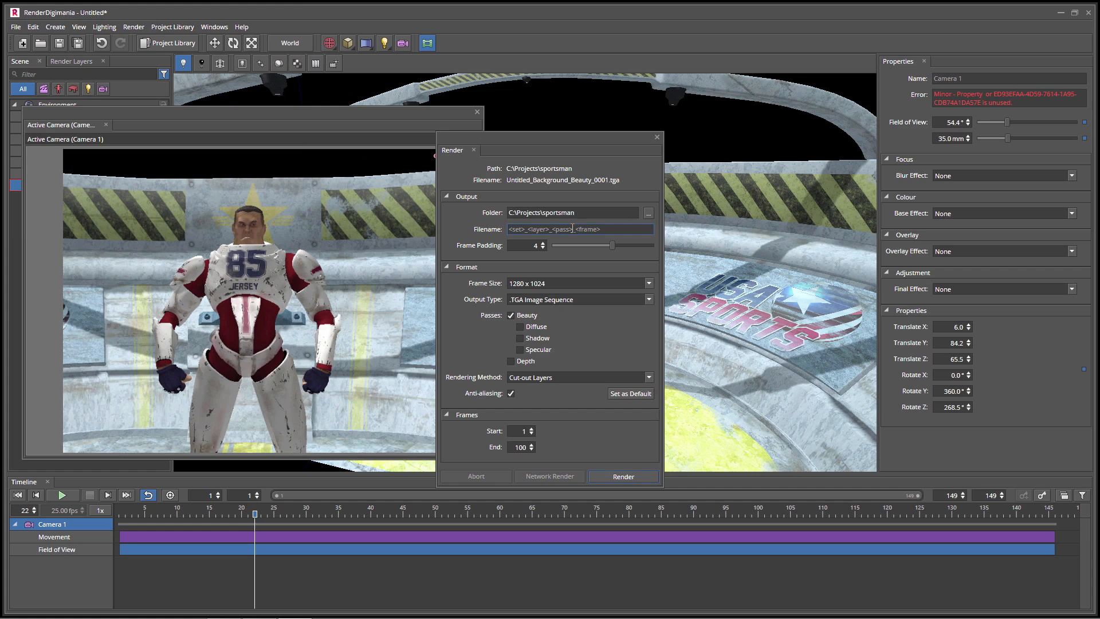
key("ctrl+a")
type("t")
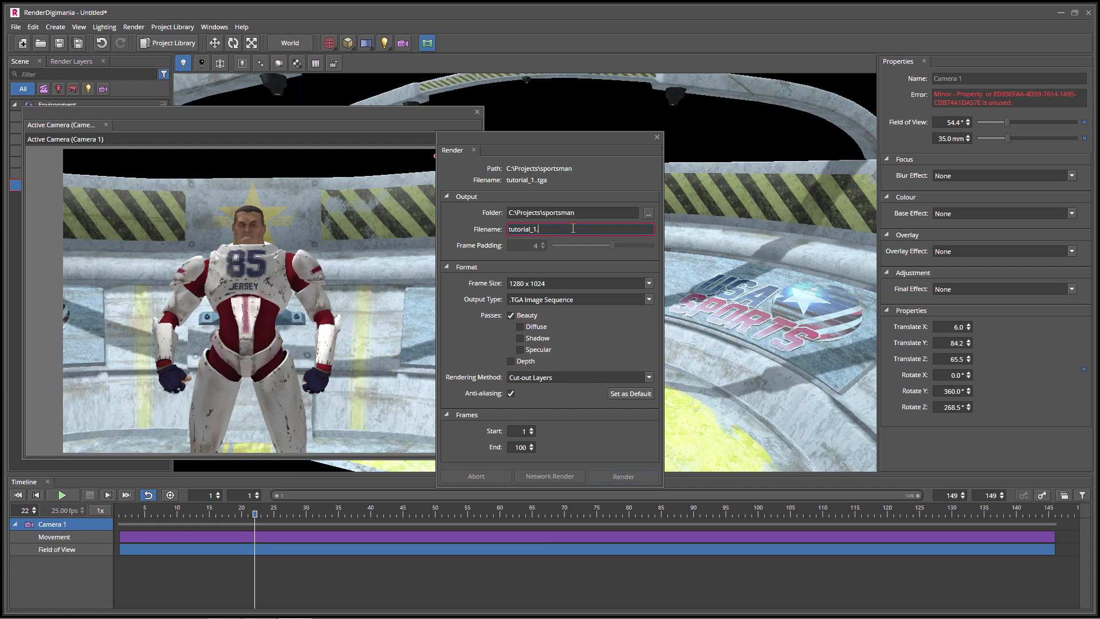
right_click(552, 231)
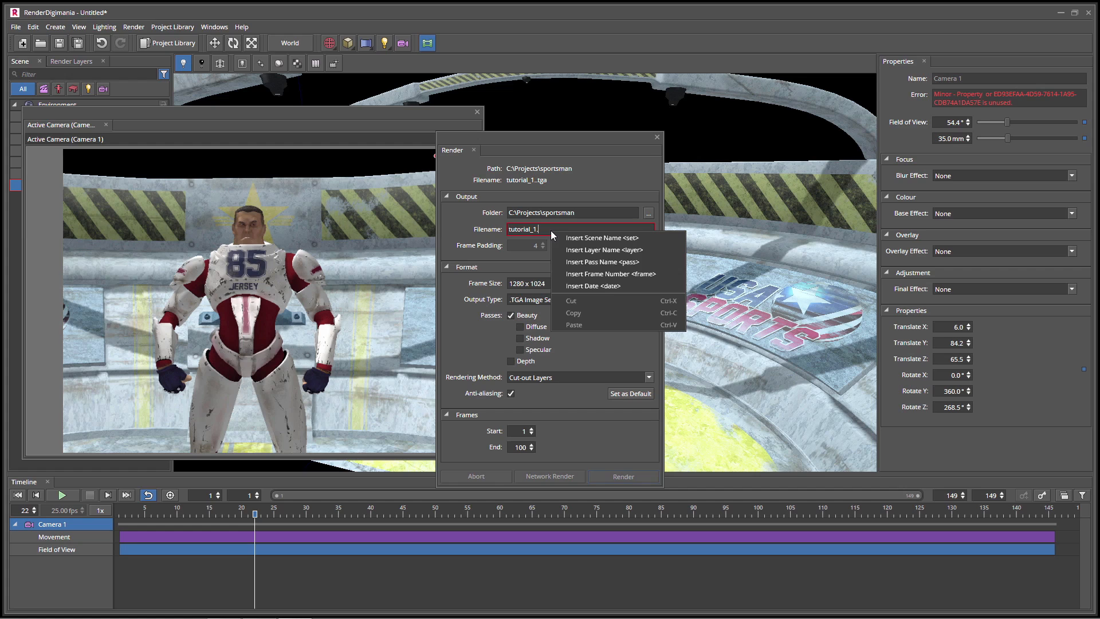
left_click(583, 273)
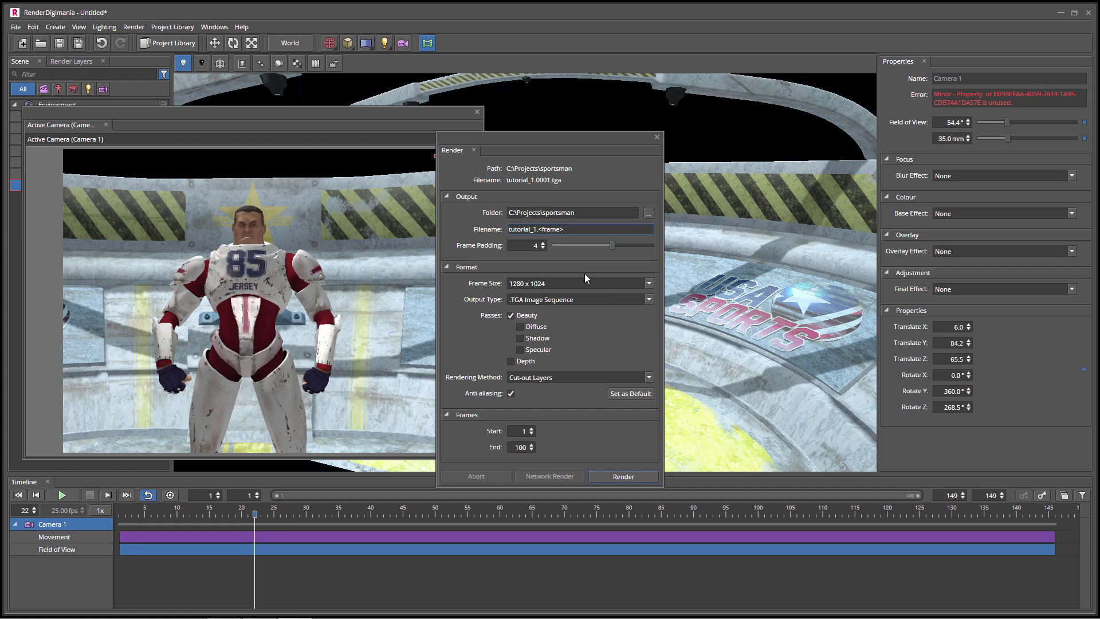
- Configure the render for a 1280 x 720 frame size, .PNG Image Sequence output and an end frame of 149
left_click(648, 283)
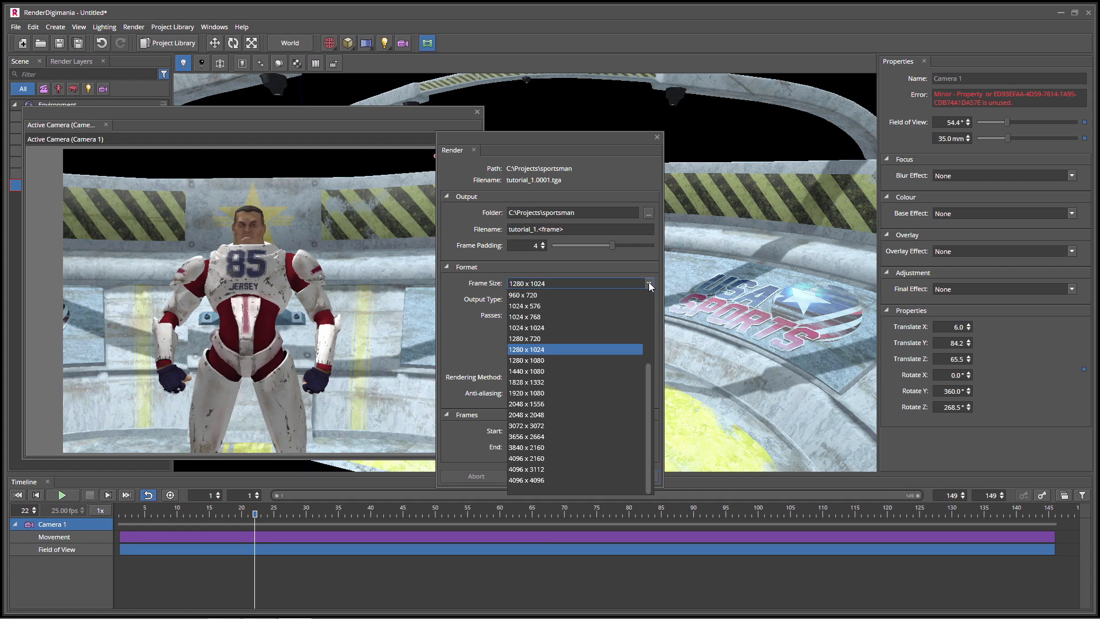
left_click(548, 338)
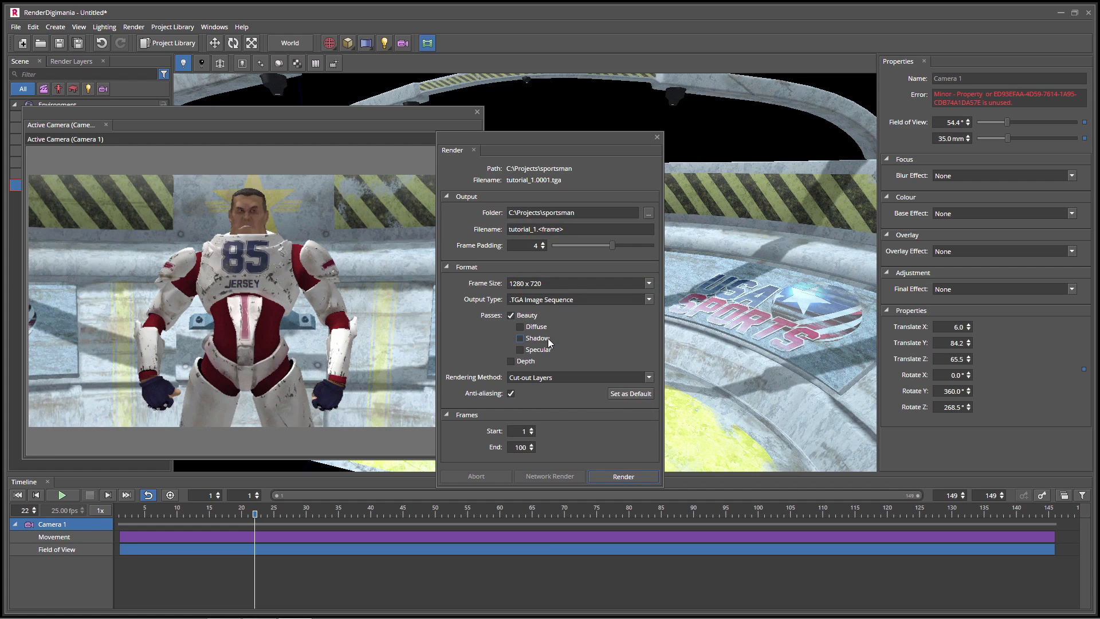
left_click(646, 299)
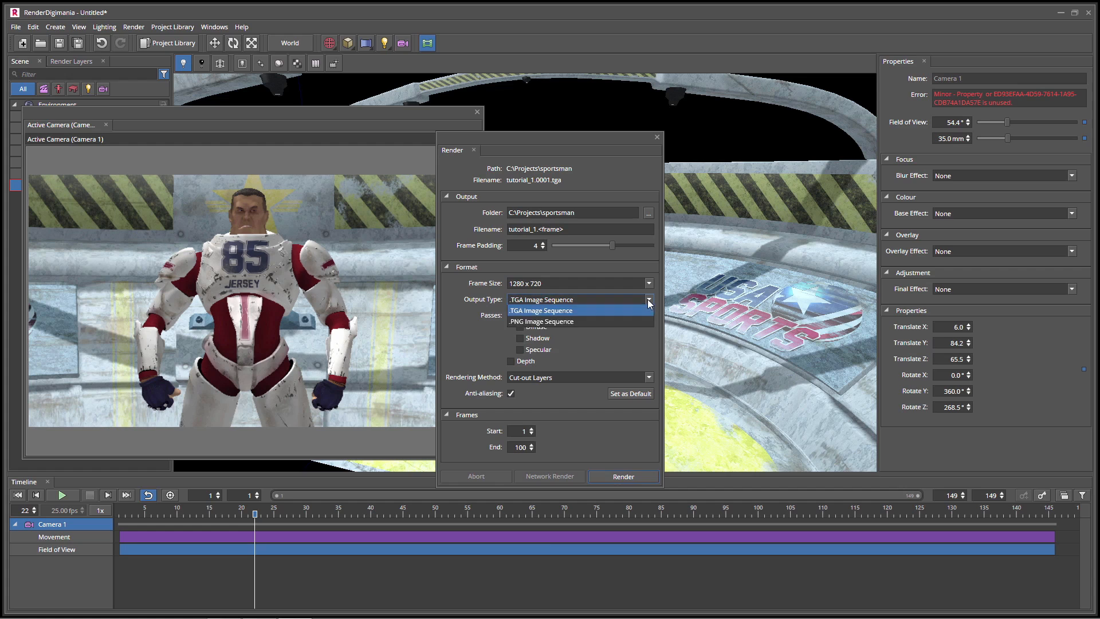
left_click(579, 335)
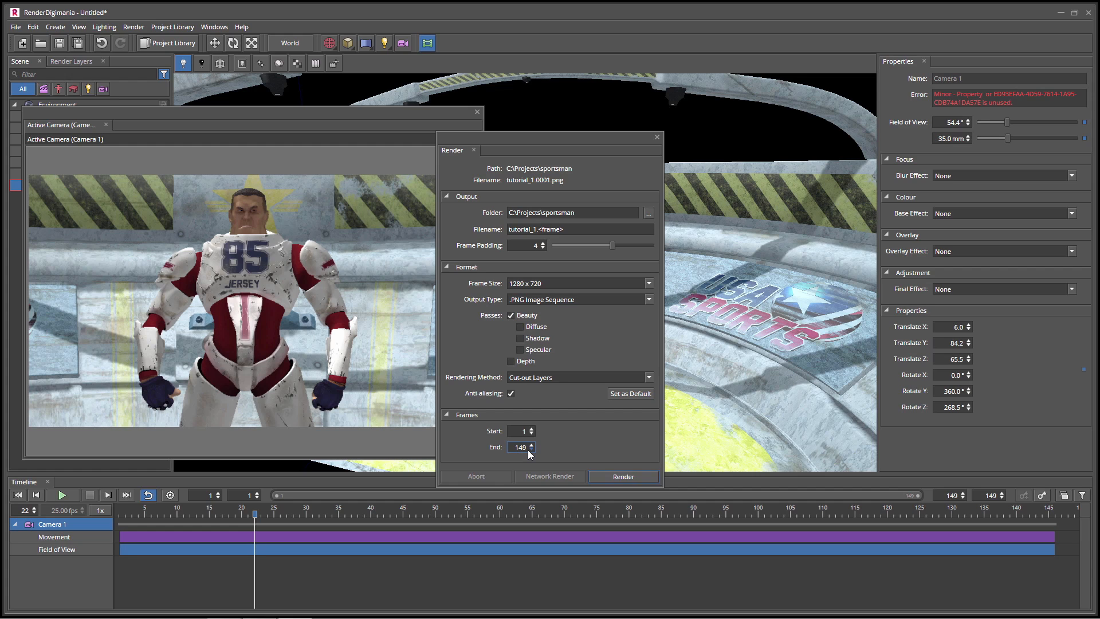
- Render the sequence with overwriting of existing files allowed, and close the report, render and active camera windows
left_click(635, 476)
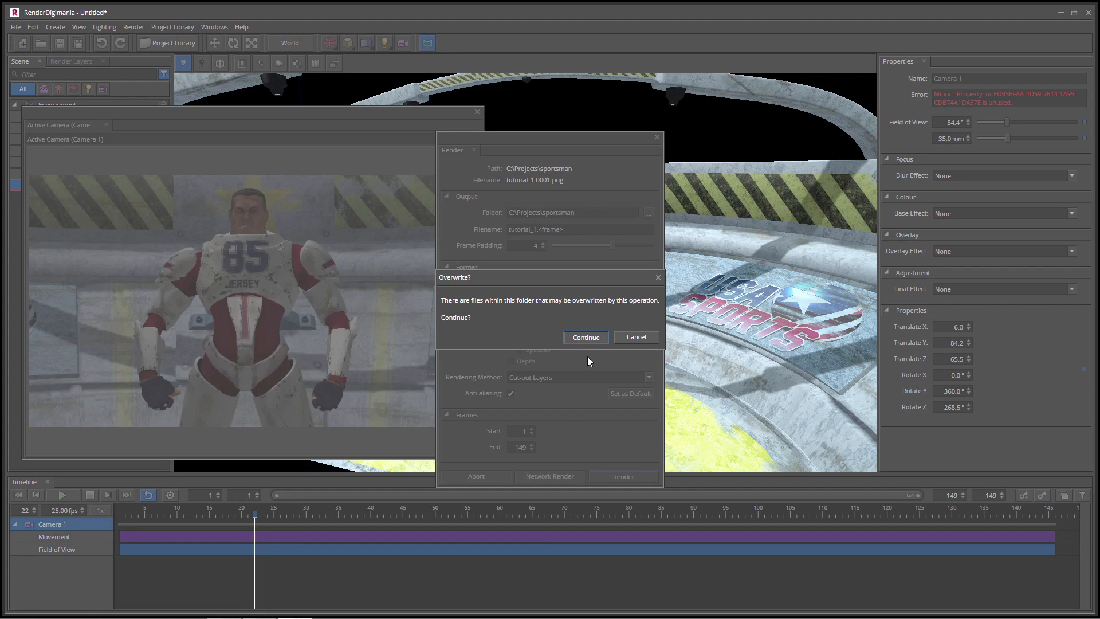
left_click(590, 339)
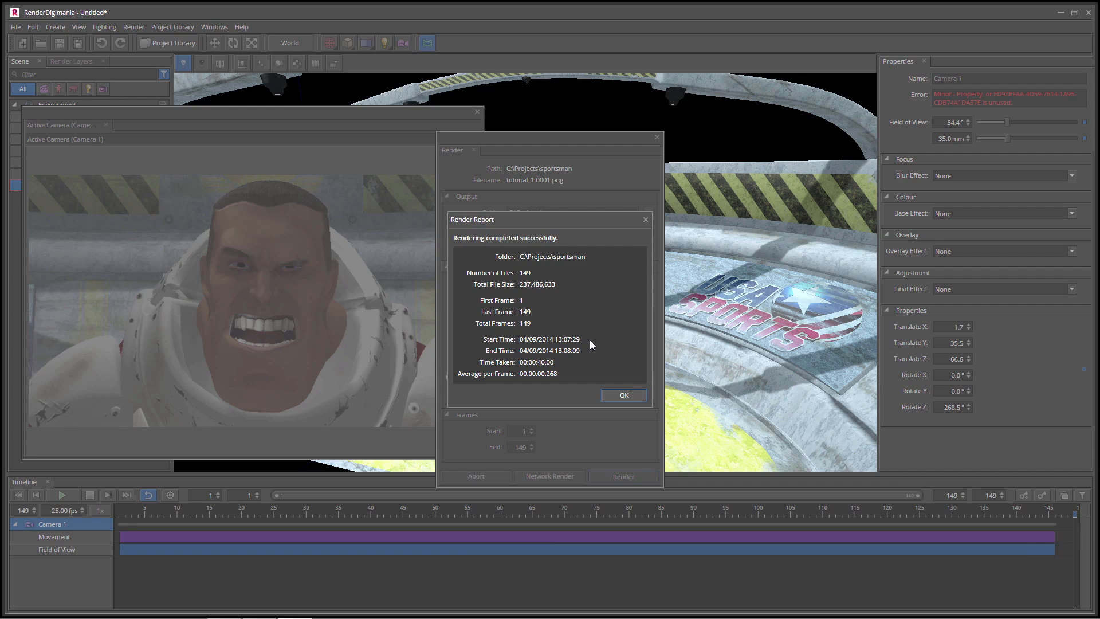
left_click(633, 398)
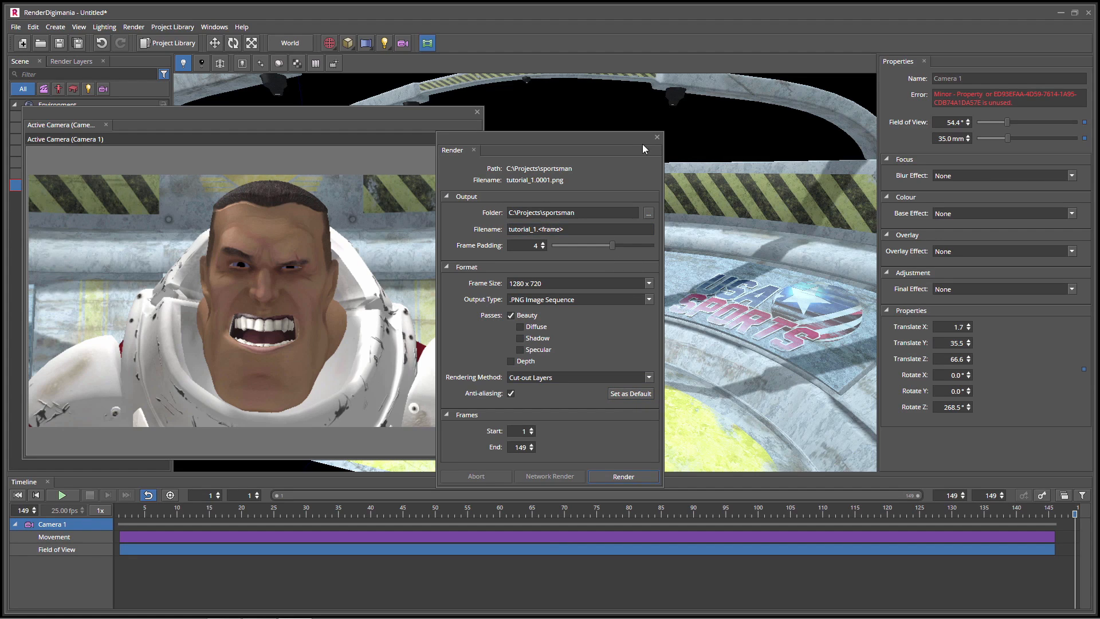
left_click(657, 137)
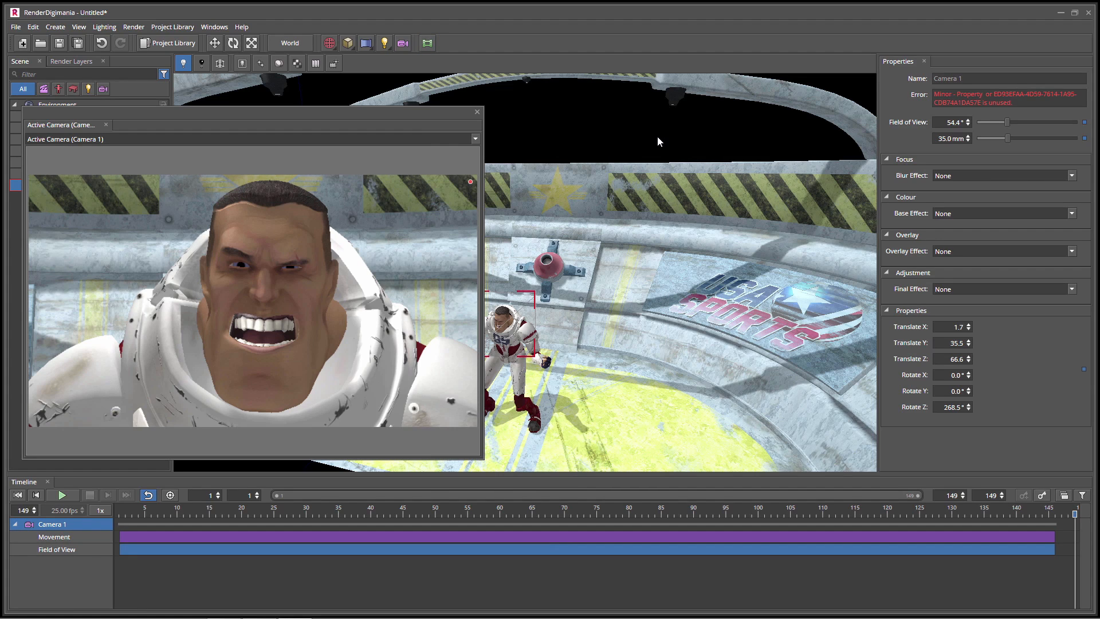
left_click(477, 112)
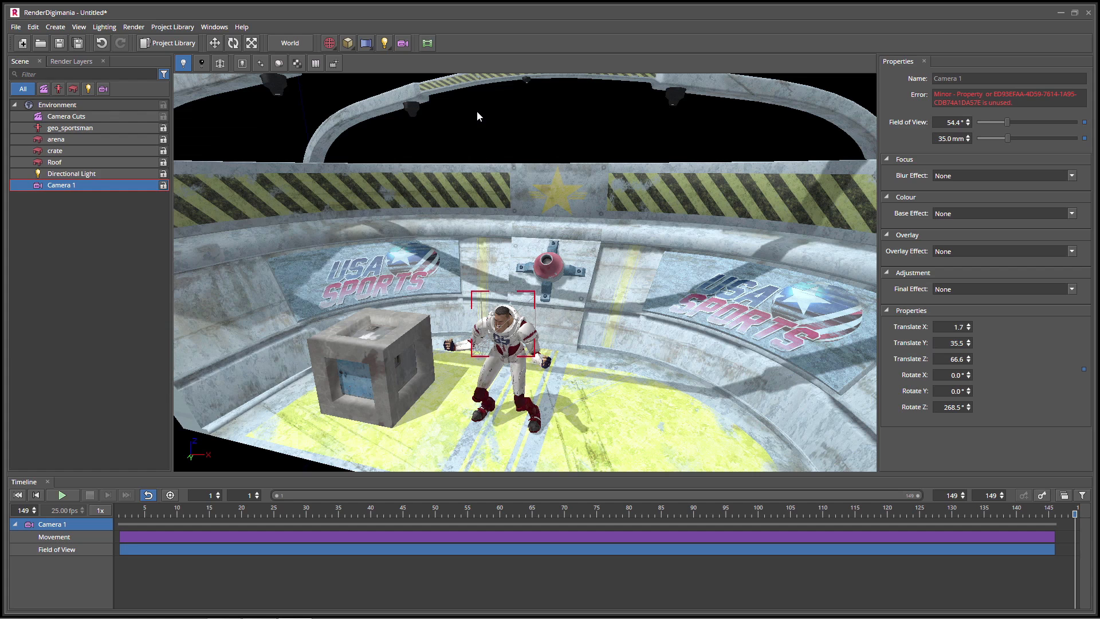
- Open the project library and save the Tutorial_1 package
left_click(175, 44)
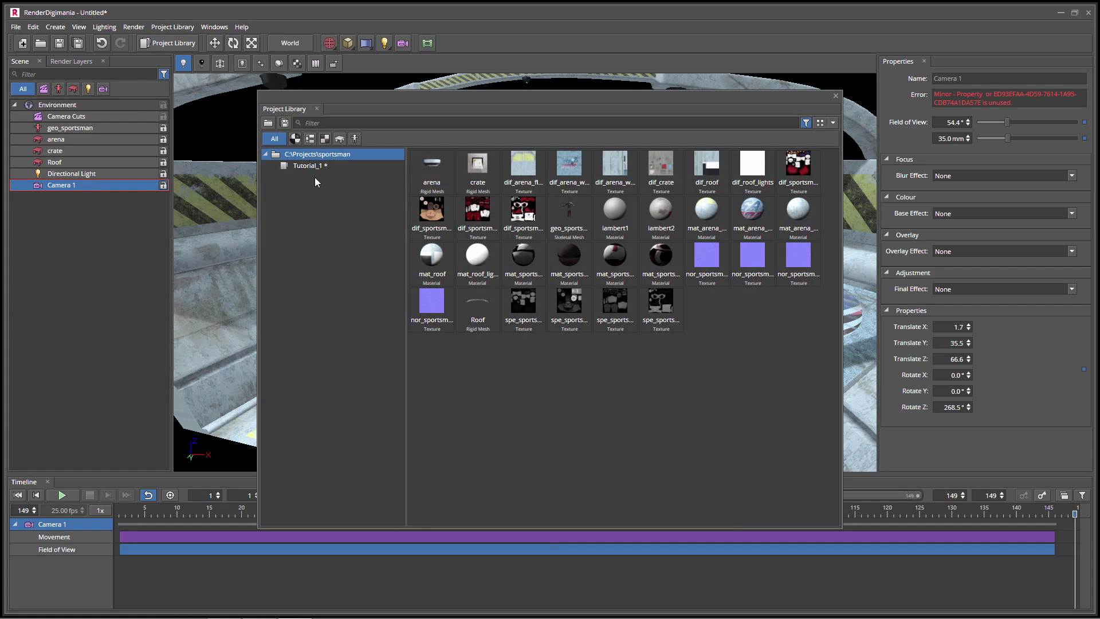
left_click(306, 166)
right_click(306, 165)
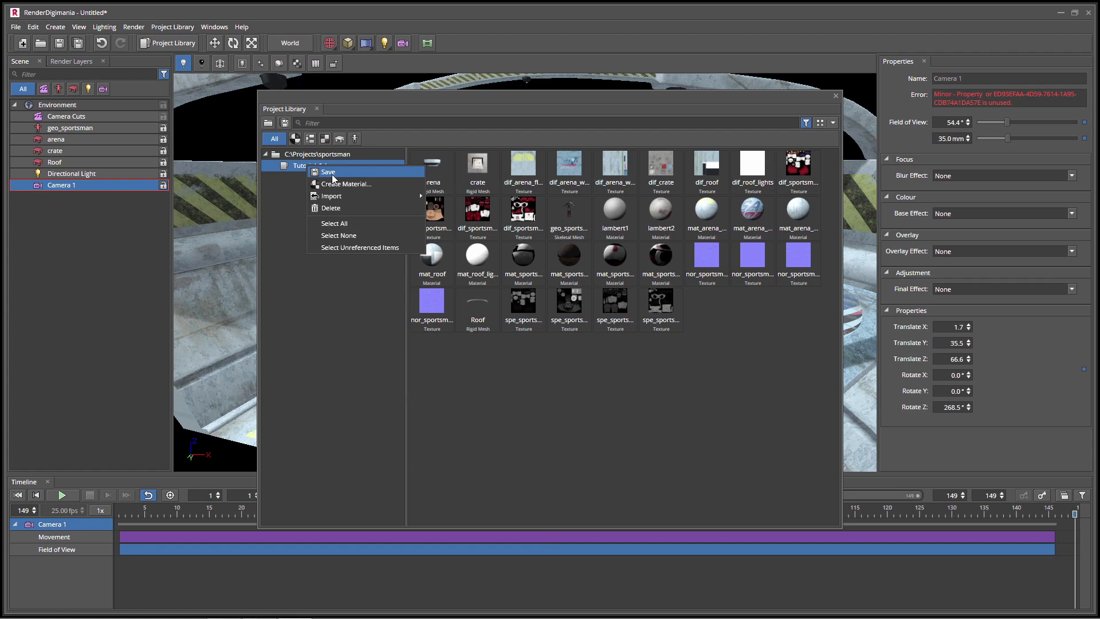
left_click(333, 174)
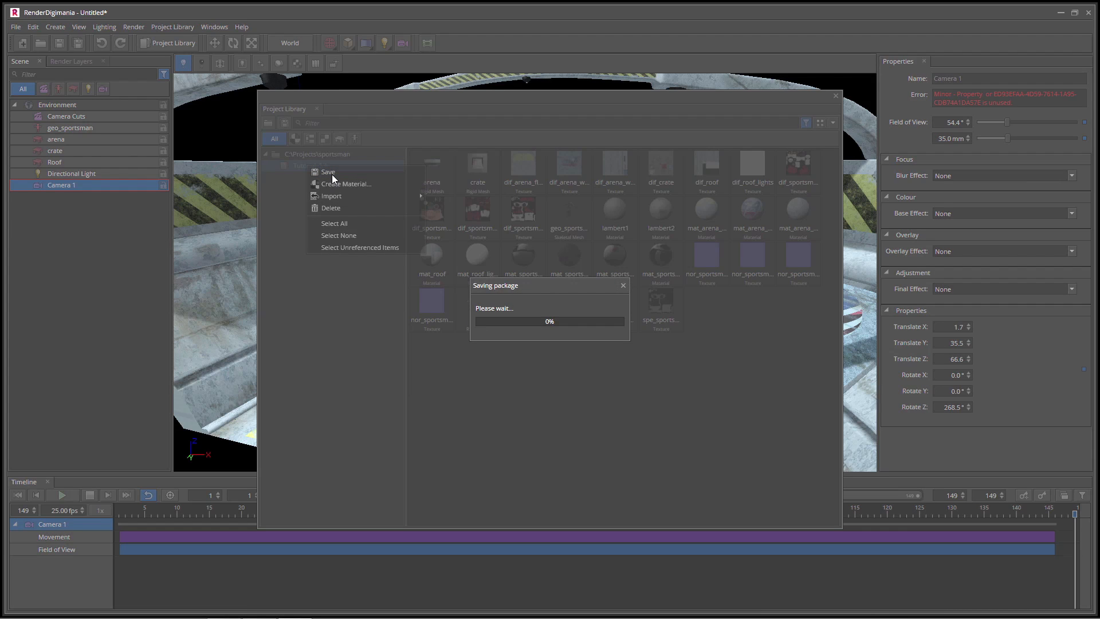